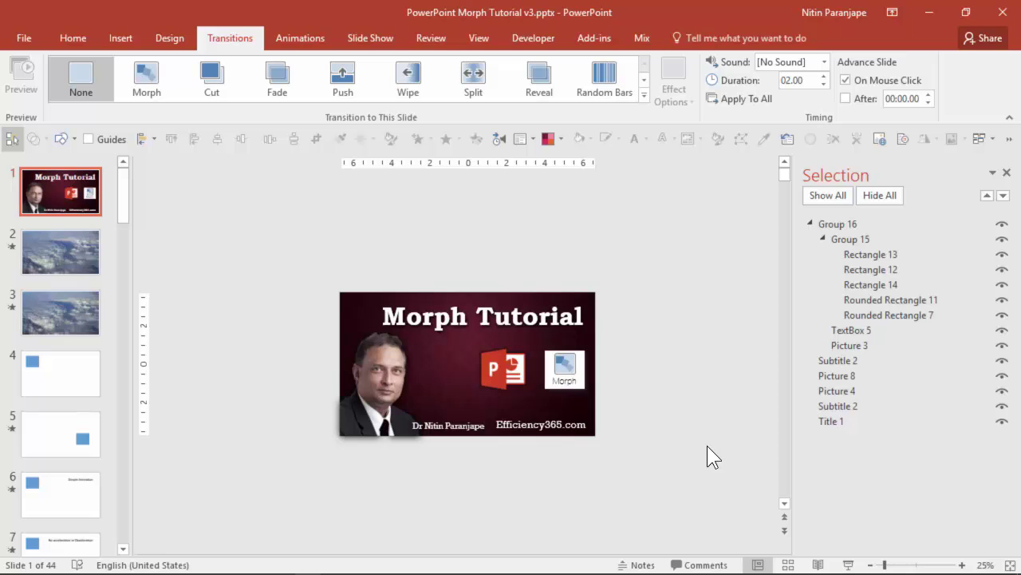
Switch back and forth between cloud slides 2 and 3 to compare the planes' right and left positions
left_click(86, 268)
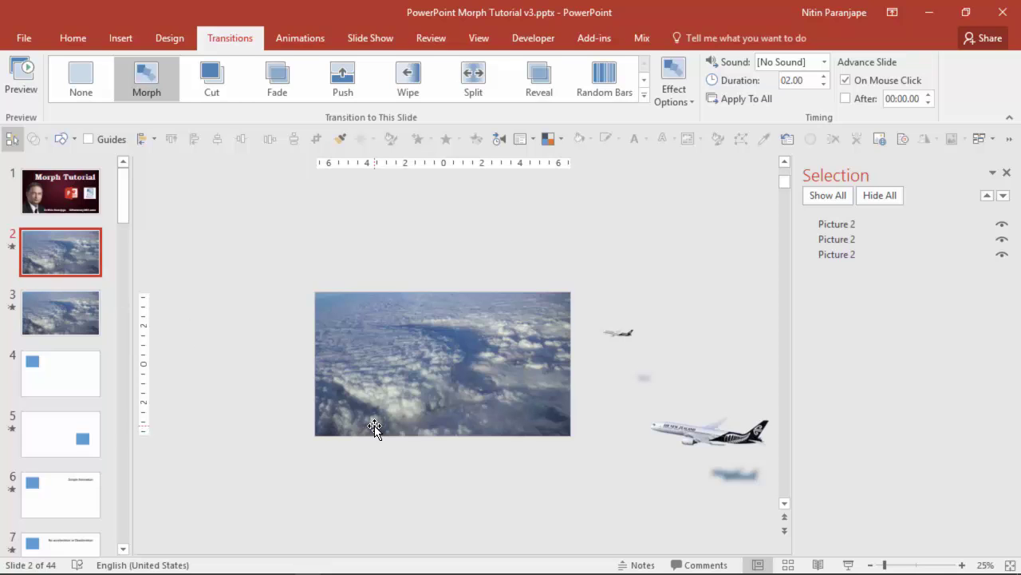
left_click(91, 318)
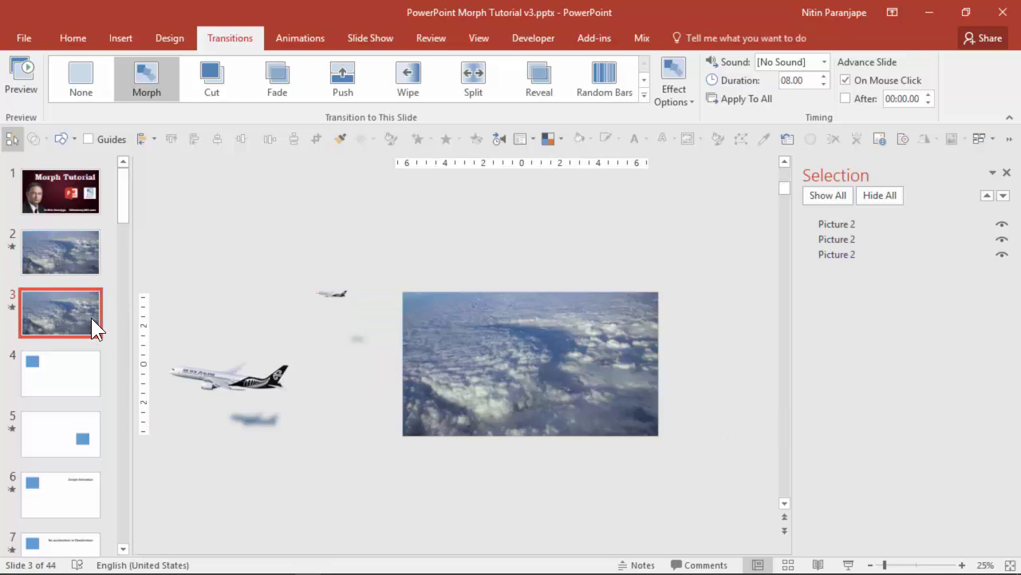
left_click(64, 264)
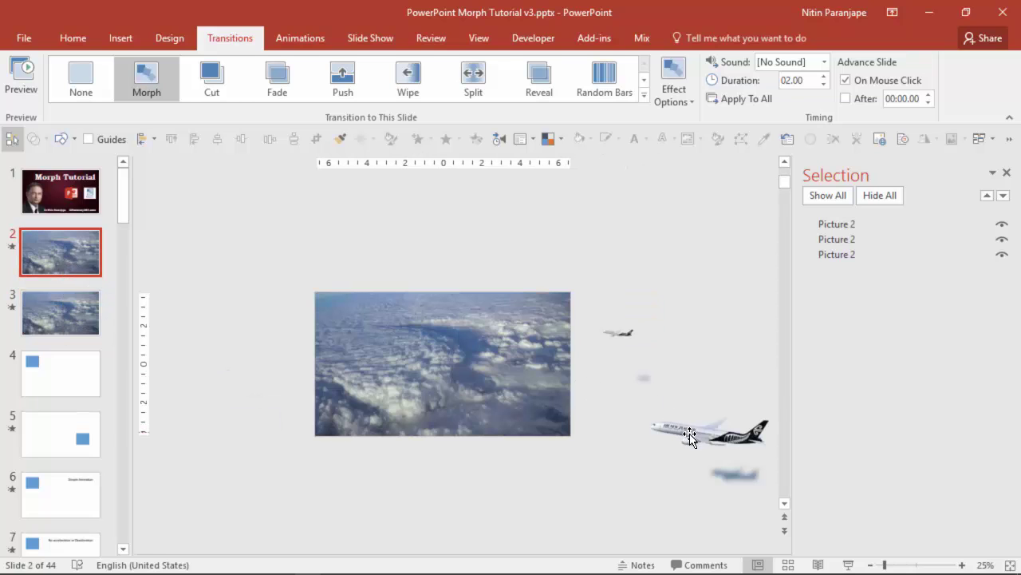
left_click(90, 321)
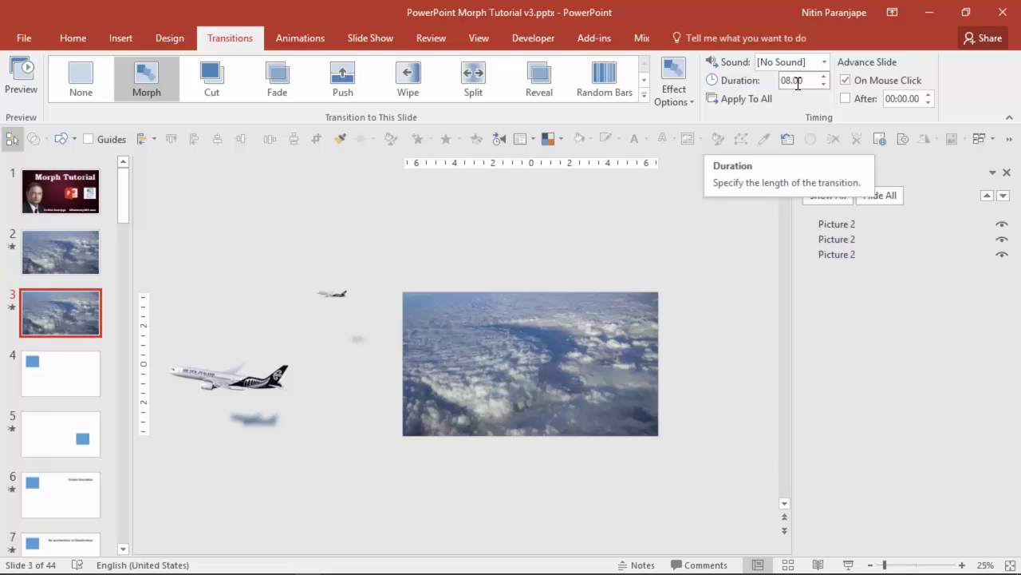
left_click(82, 253)
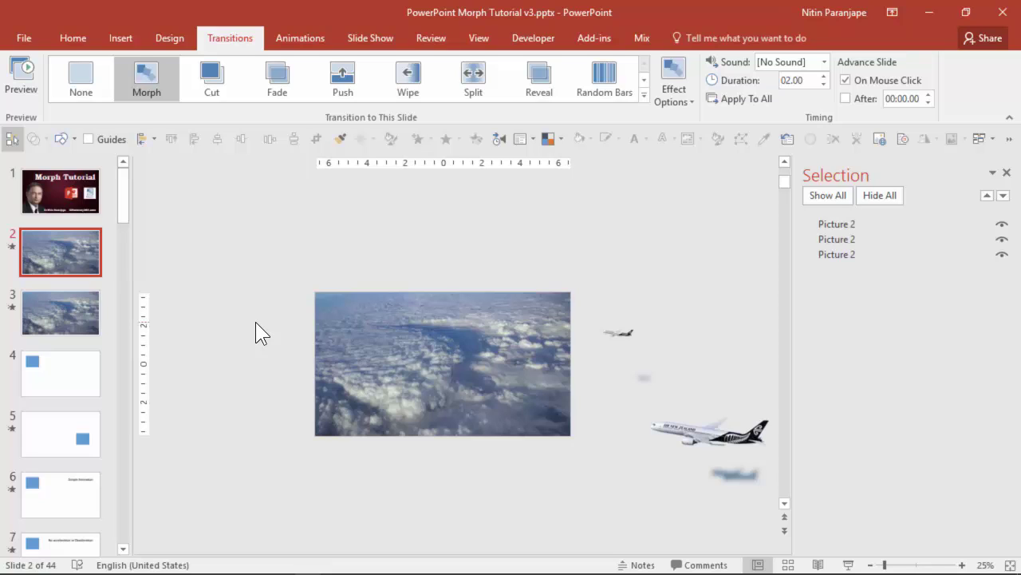
left_click(48, 317)
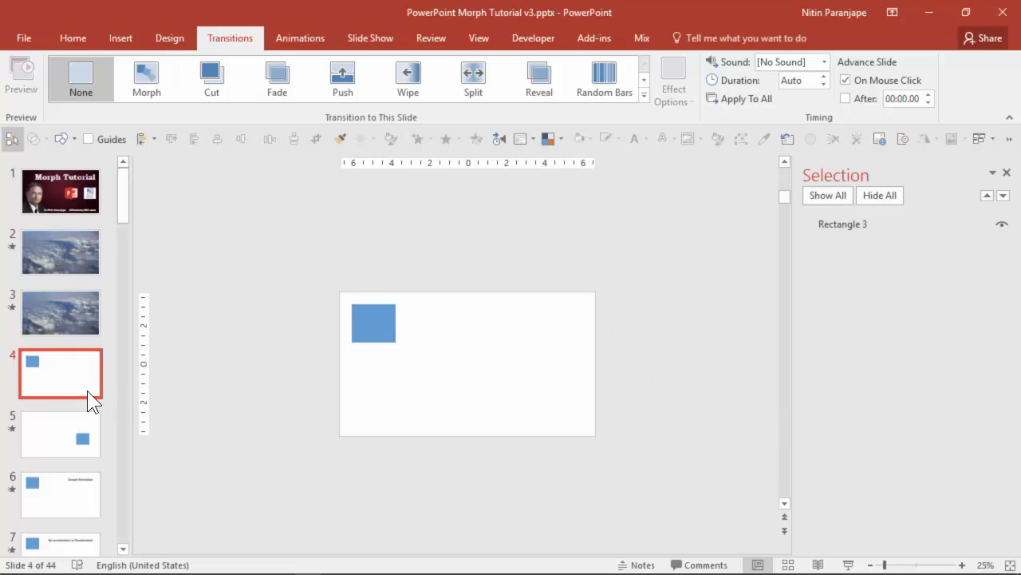
View slide 5, where the blue square has moved to the right
left_click(70, 431)
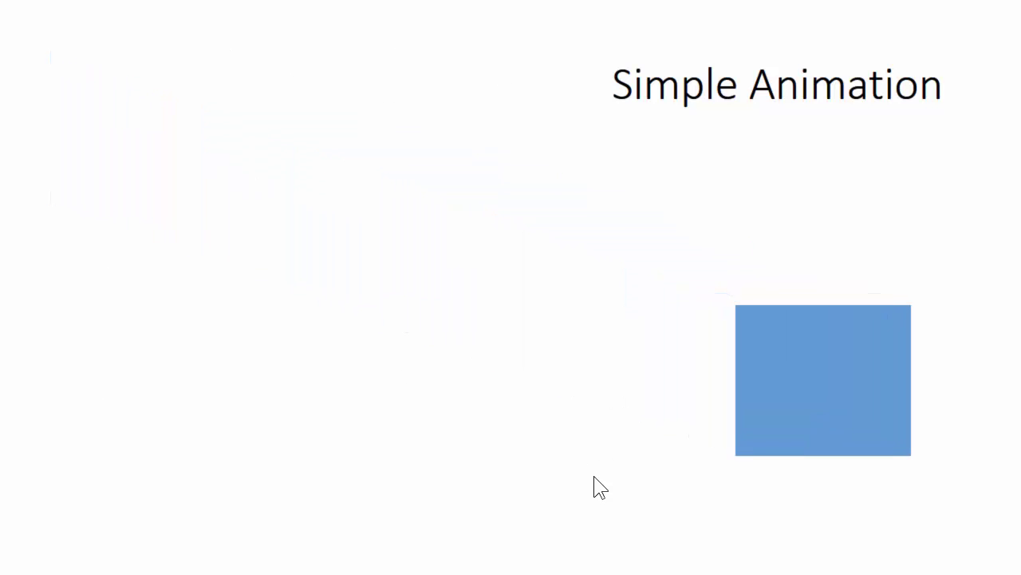
End the slide show and select the blue square, dismissing the animation effects list
key("Escape")
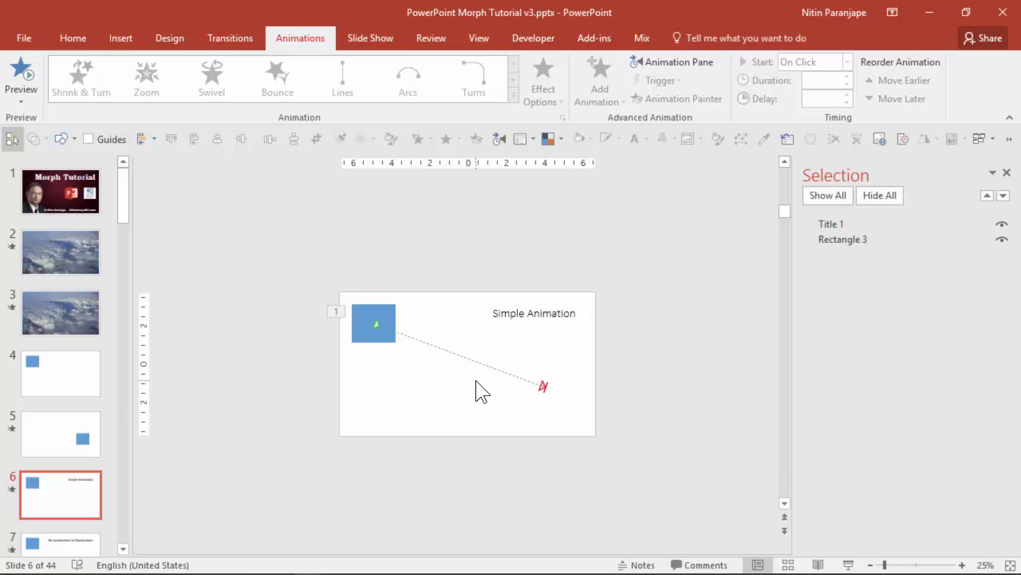
left_click(391, 318)
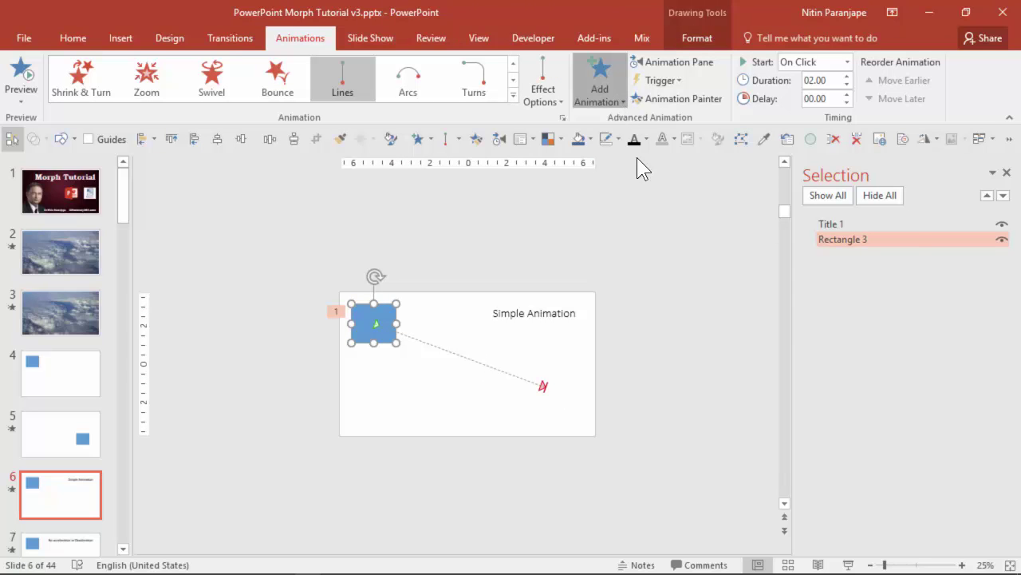
scroll(666, 255, "down", 5)
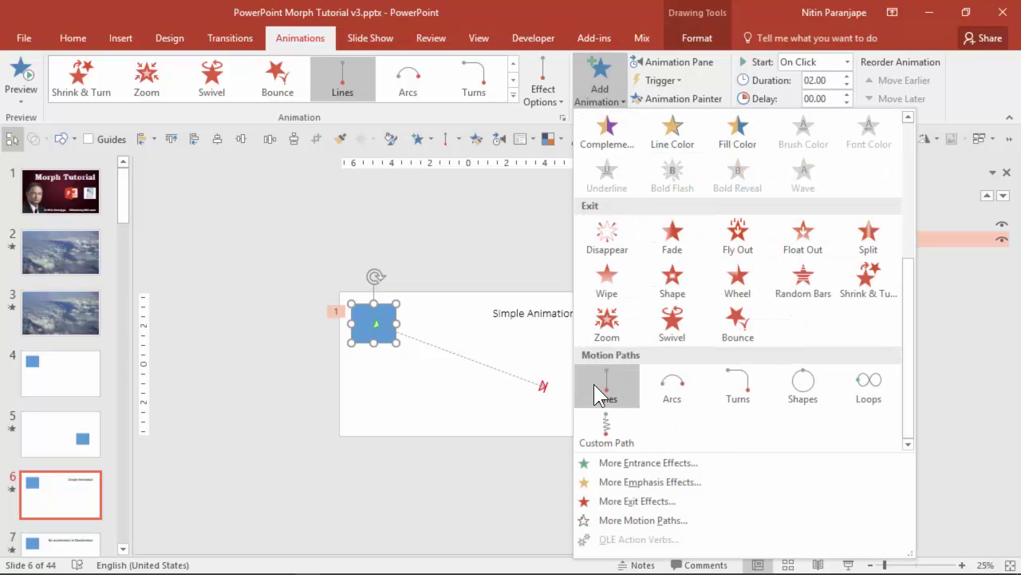
key("Escape")
Reveal where the square's straight-line motion path ends, then scroll the thumbnails toward slide 8
left_click(544, 387)
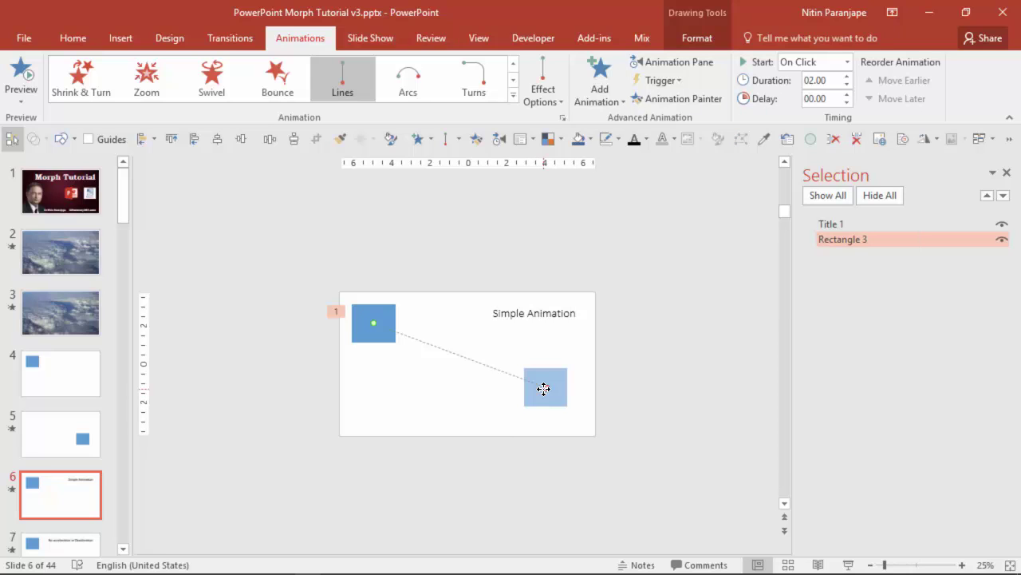
left_click(481, 409)
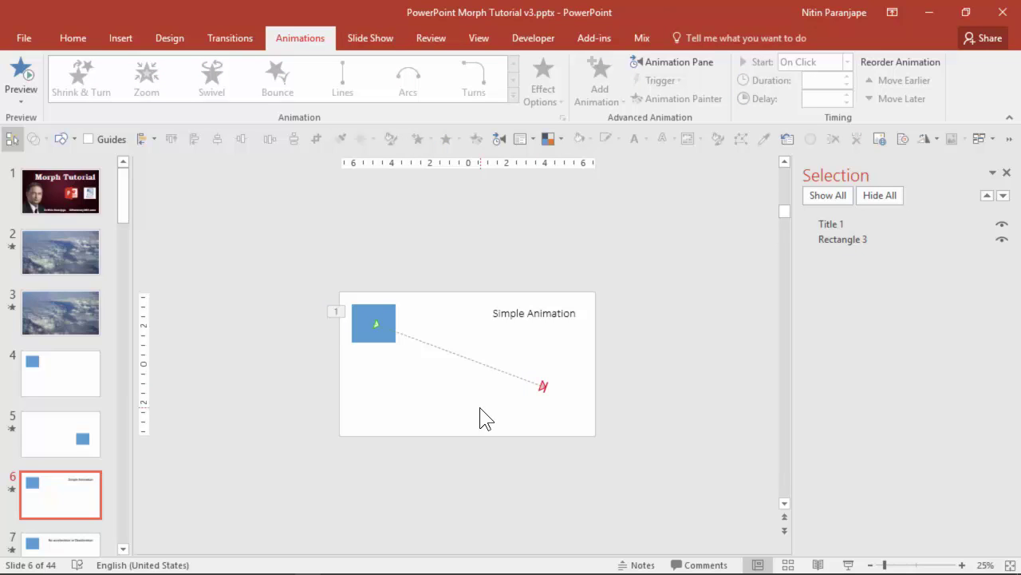
scroll(146, 386, "down", 1)
scroll(147, 386, "down", 1)
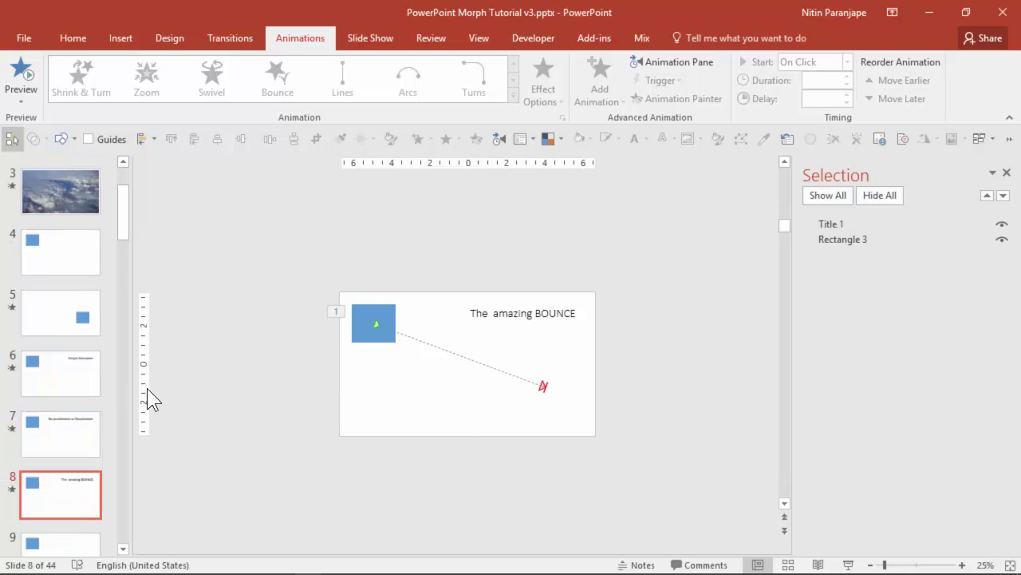
On slide 7, inspect Rectangle 3's Down motion effect options, confirming 0 sec smooth start and end
left_click(94, 434)
left_click(691, 61)
left_click(842, 221)
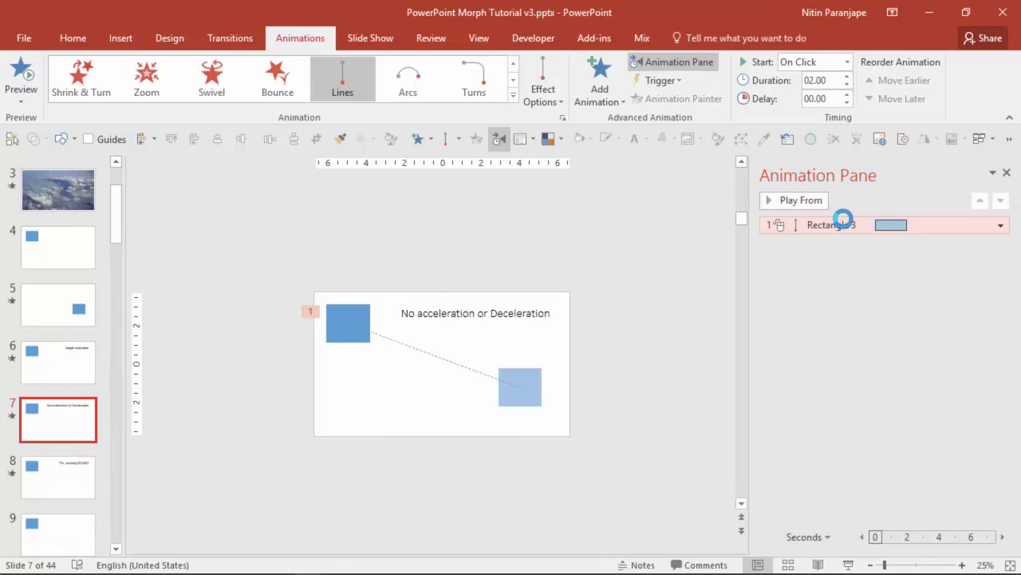
double_click(834, 225)
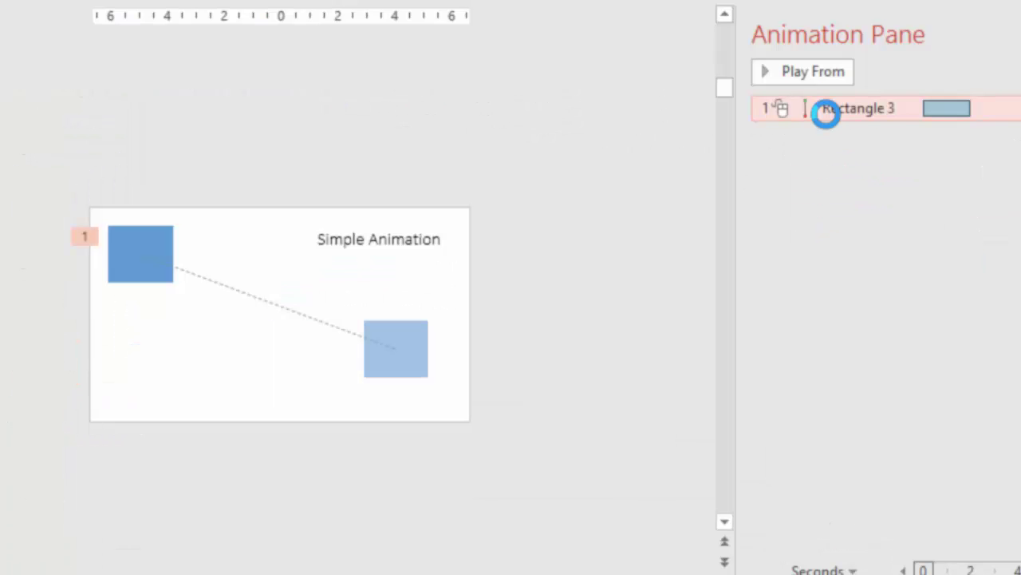
double_click(826, 112)
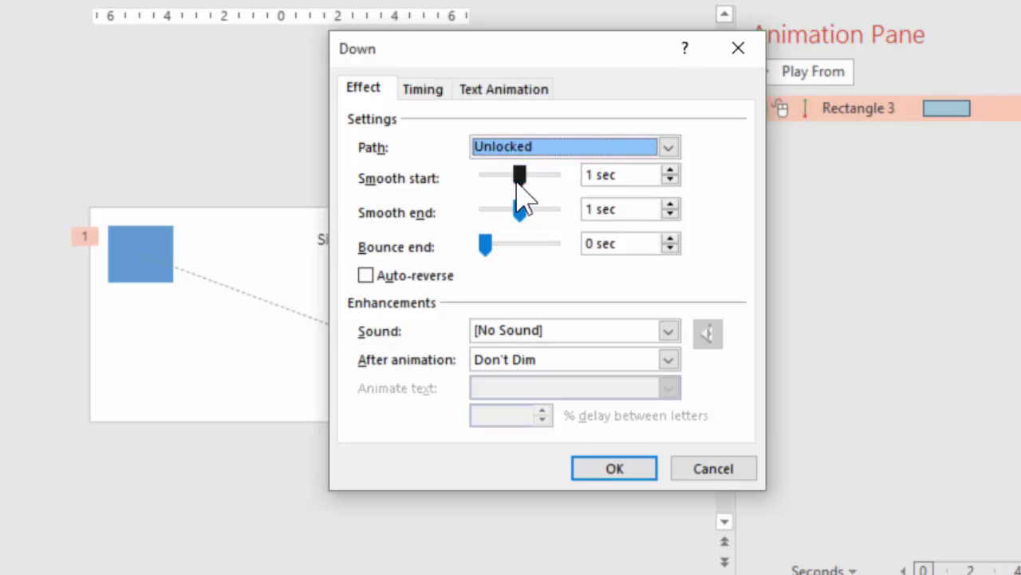
left_click_drag(522, 208, 522, 208)
left_click(606, 471)
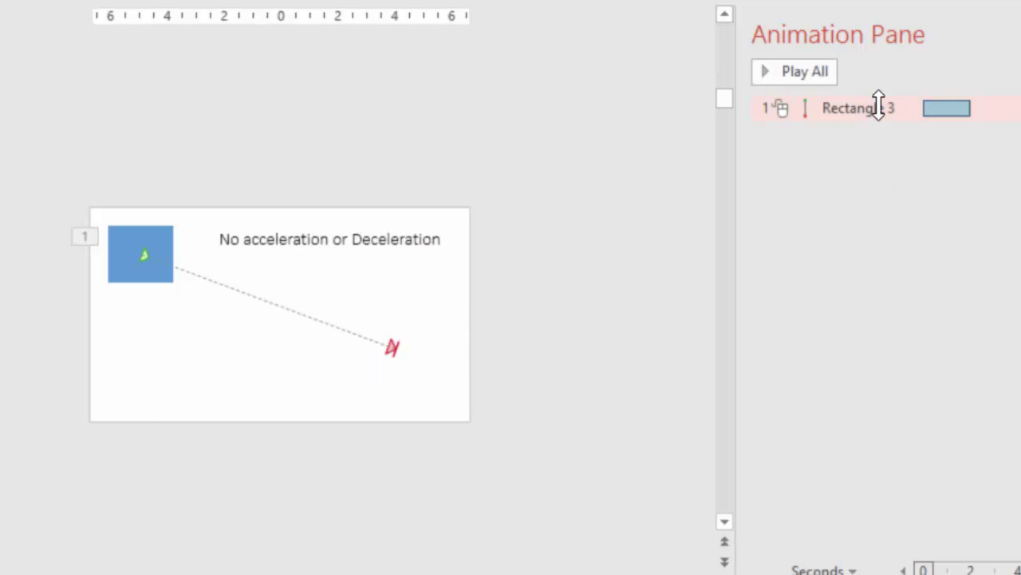
left_click(878, 108)
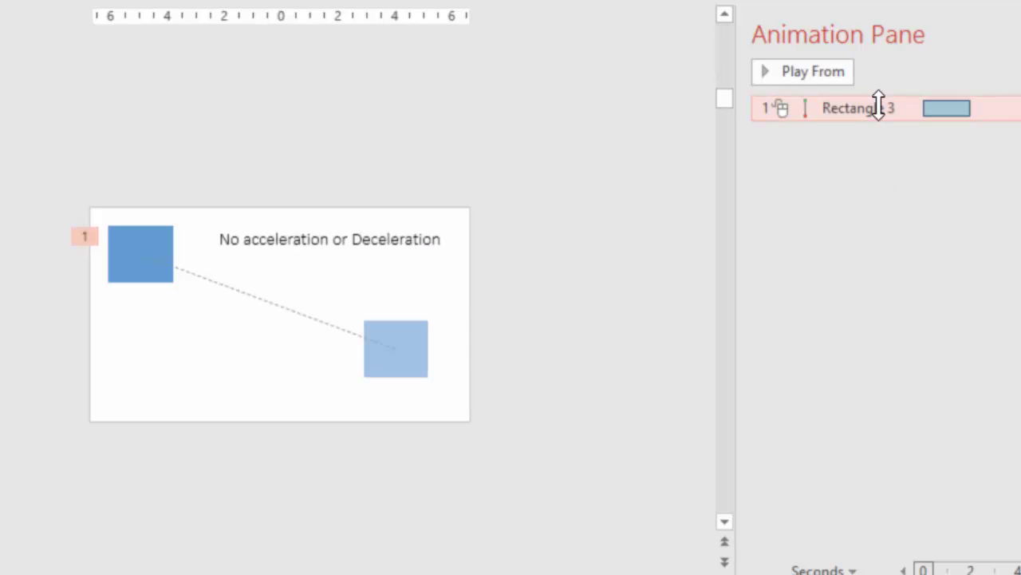
double_click(848, 108)
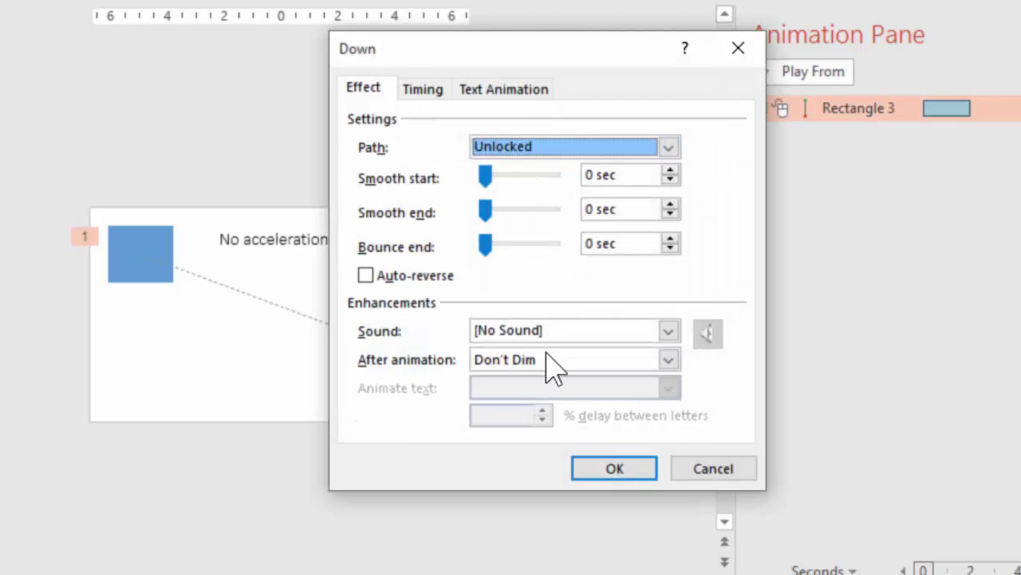
left_click(707, 473)
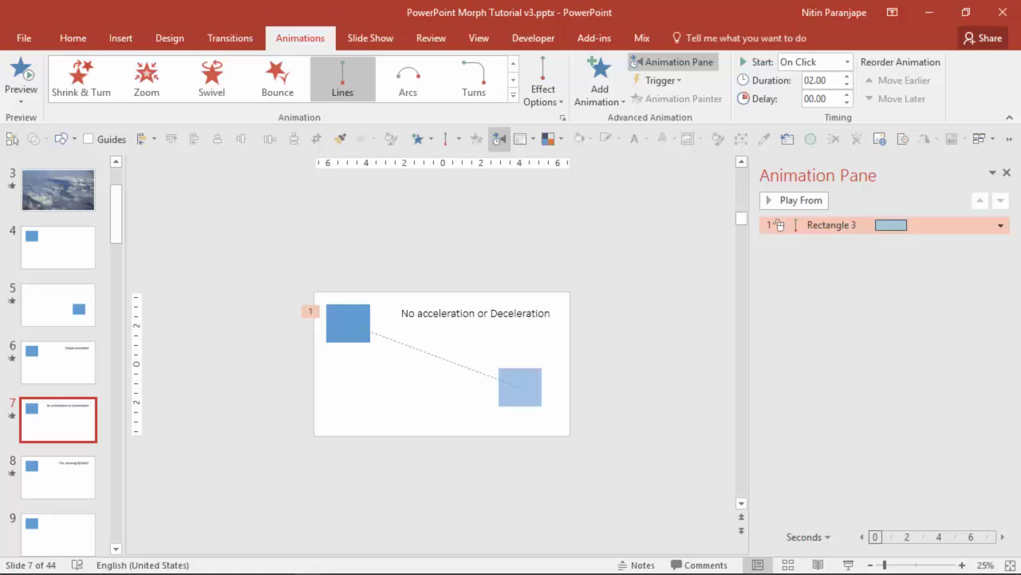
On slide 8, give Rectangle 3's Down motion a 0.45 sec bounce end with auto-reverse off
left_click(67, 465)
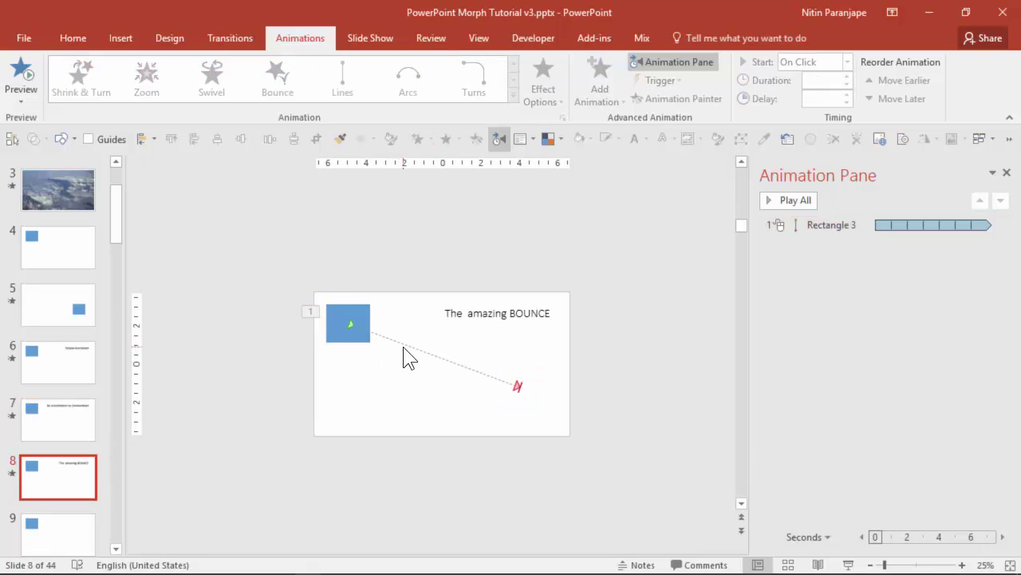
left_click(838, 228)
double_click(837, 228)
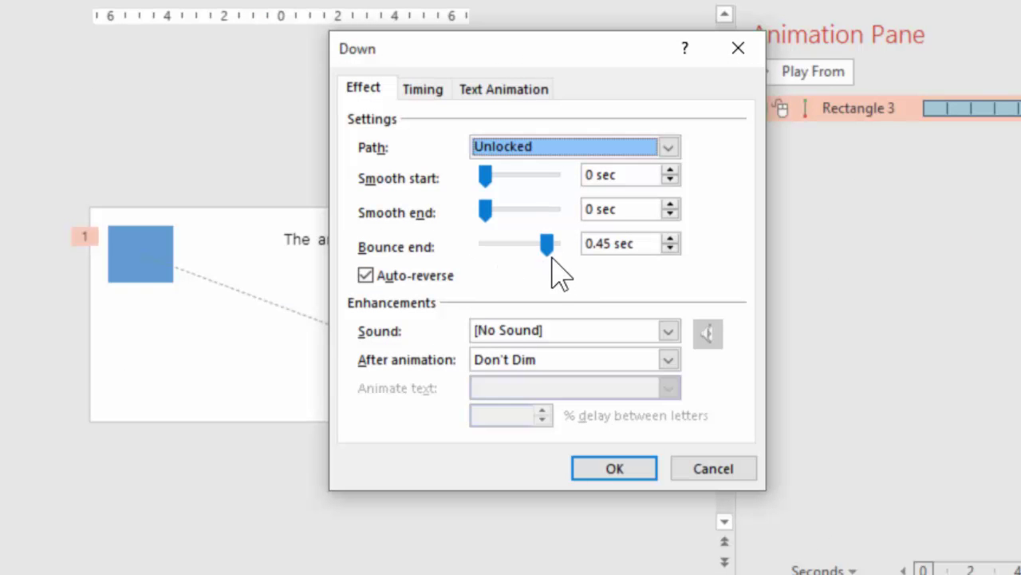
left_click(439, 279)
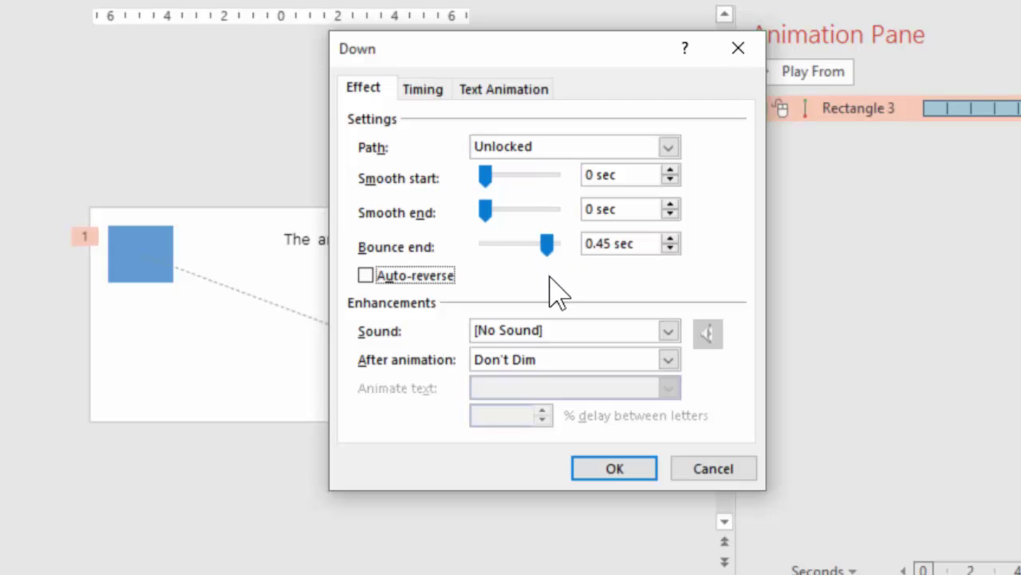
left_click(614, 470)
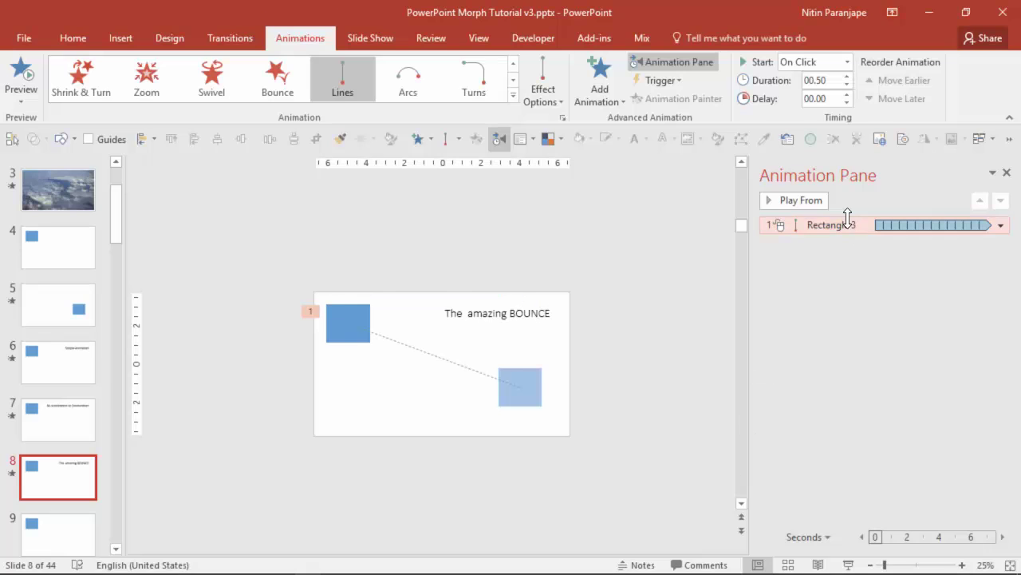
Set the Down animation to repeat Until End of Slide and preview the bounce
double_click(881, 97)
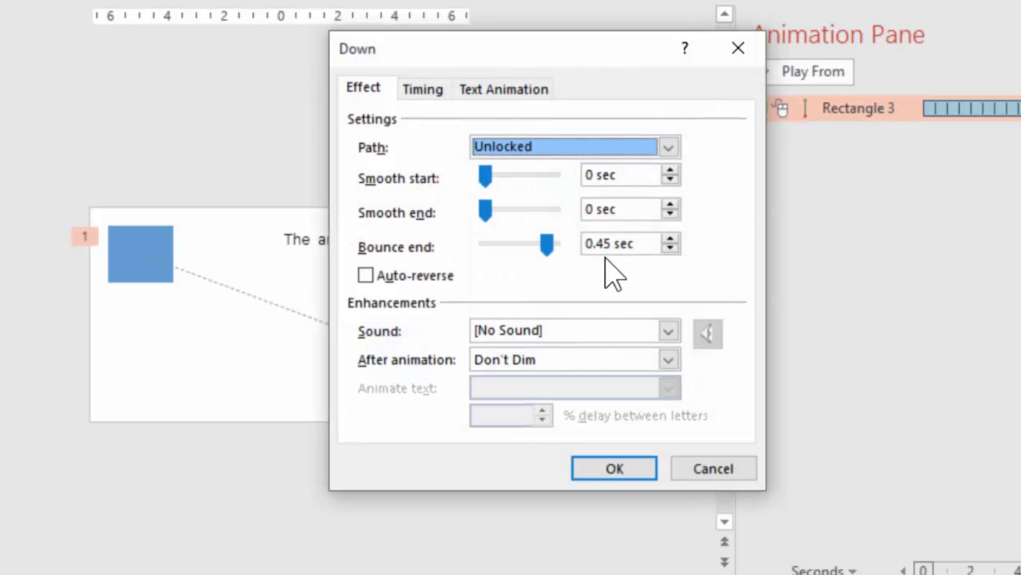
left_click(423, 90)
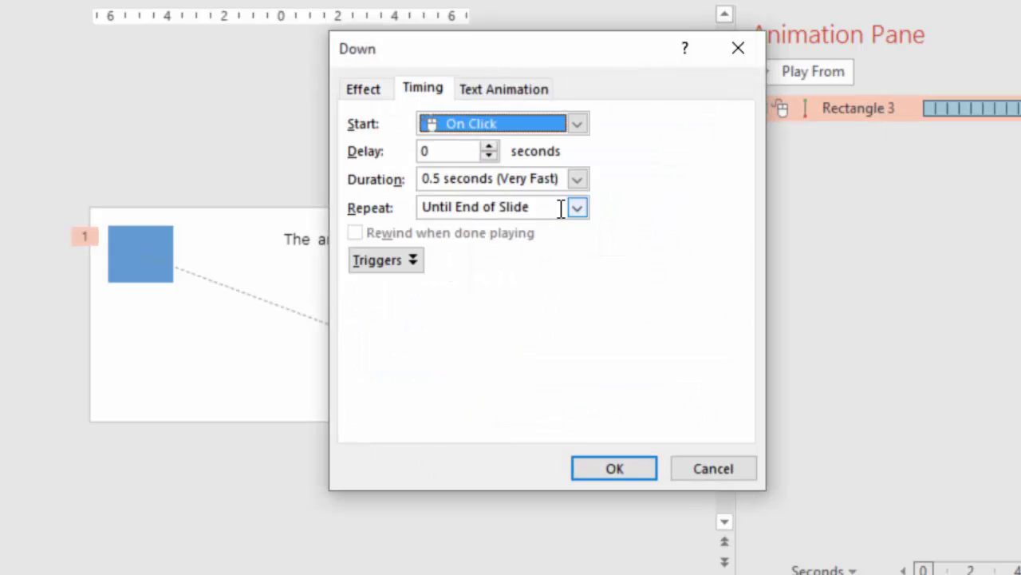
key("Return")
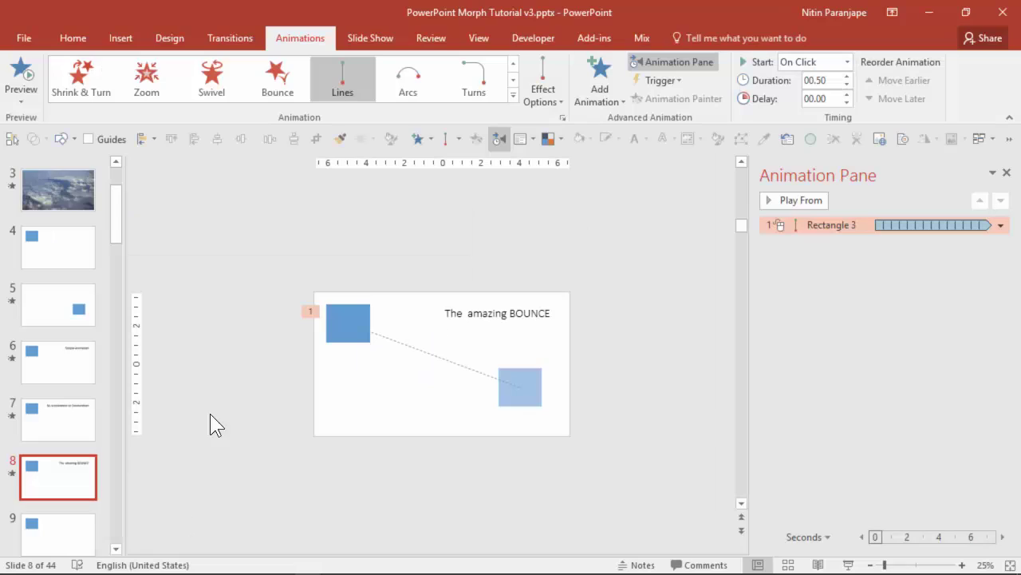
Browse slides 9, 10 and 11: small blue square, rotated rectangle and red rectangle
scroll(210, 414, "down", 2)
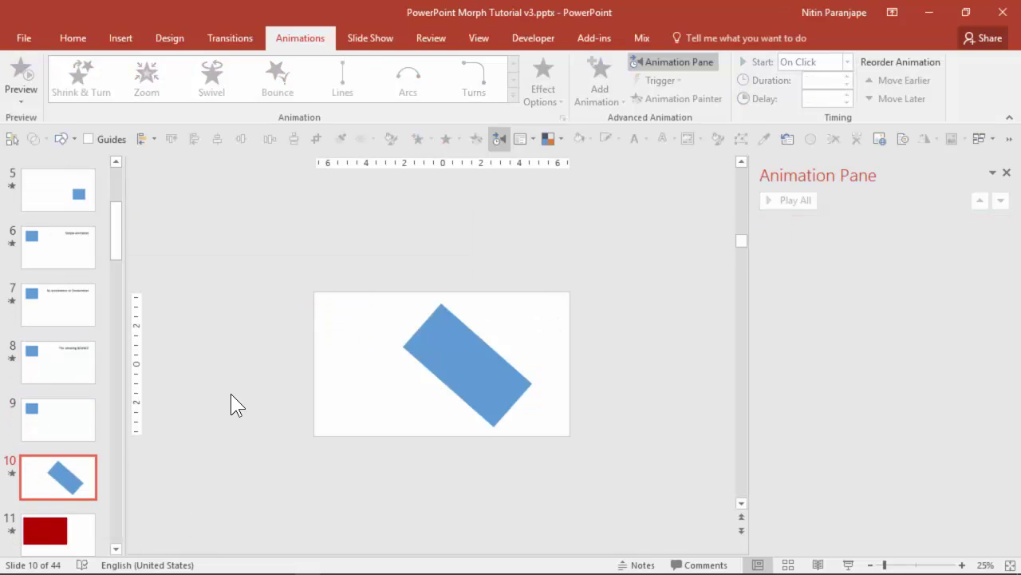
scroll(230, 394, "down", 1)
left_click(67, 300)
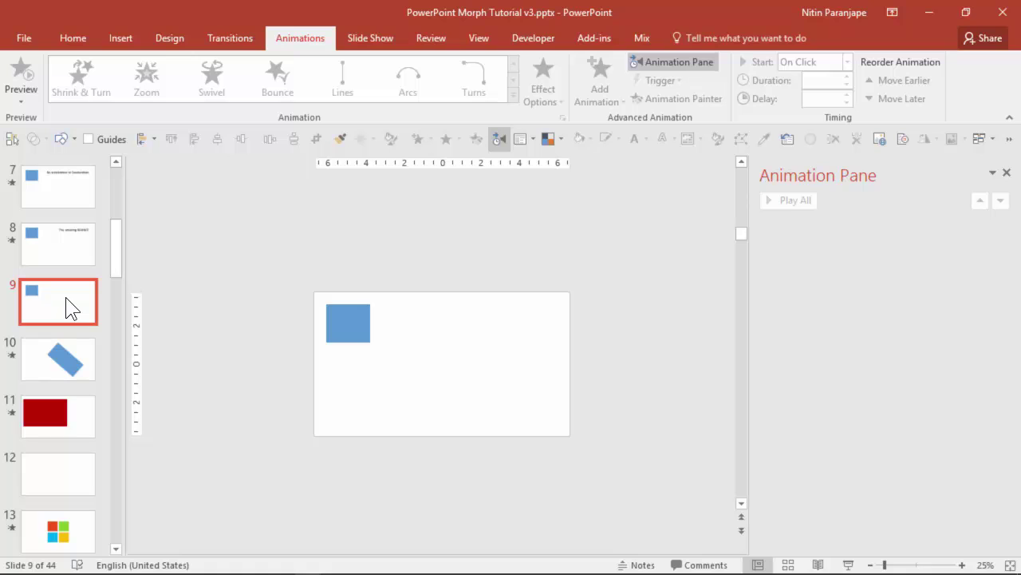
left_click(51, 370)
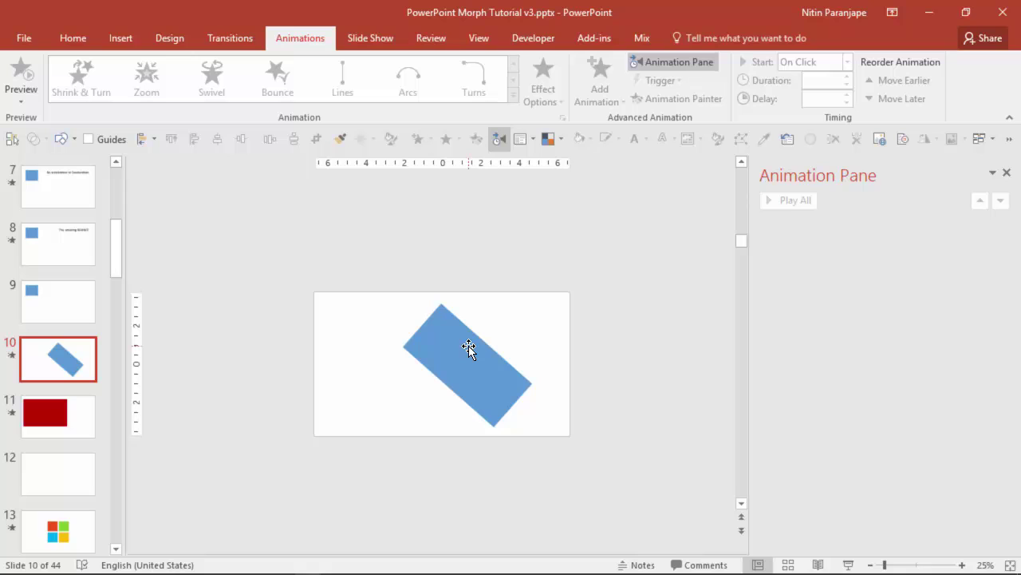
left_click(64, 425)
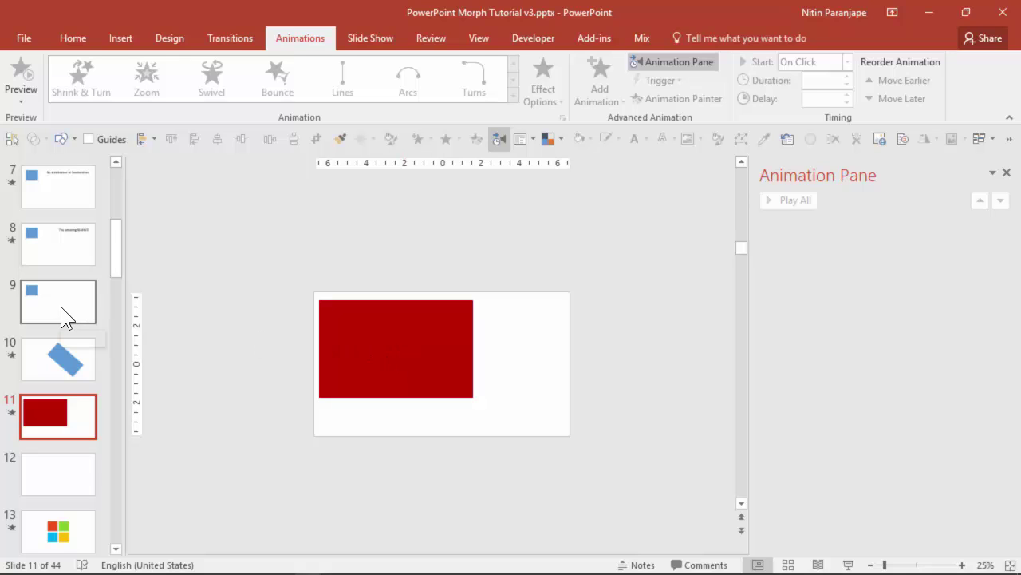
left_click(43, 343)
left_click(67, 411)
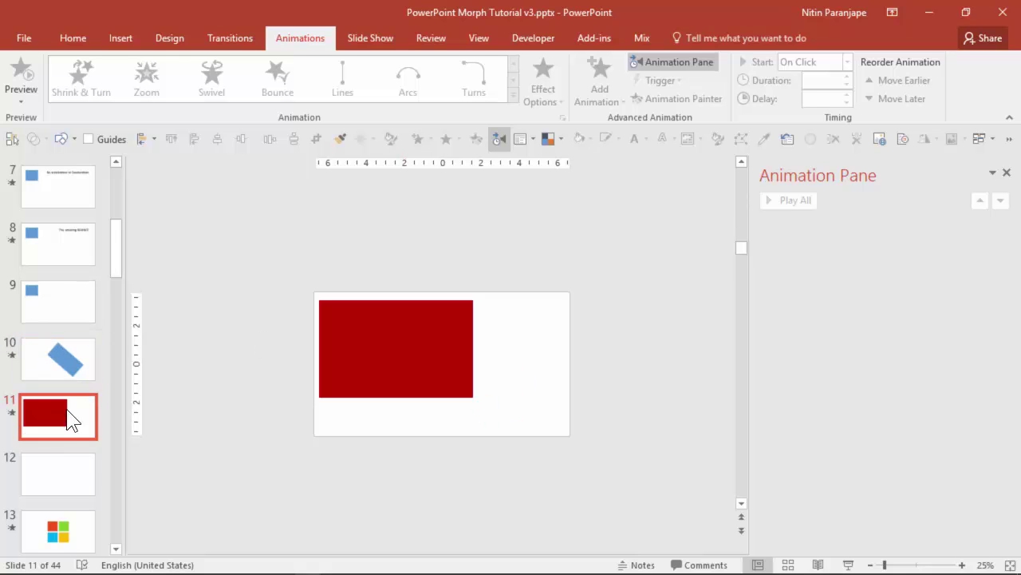
left_click(78, 310)
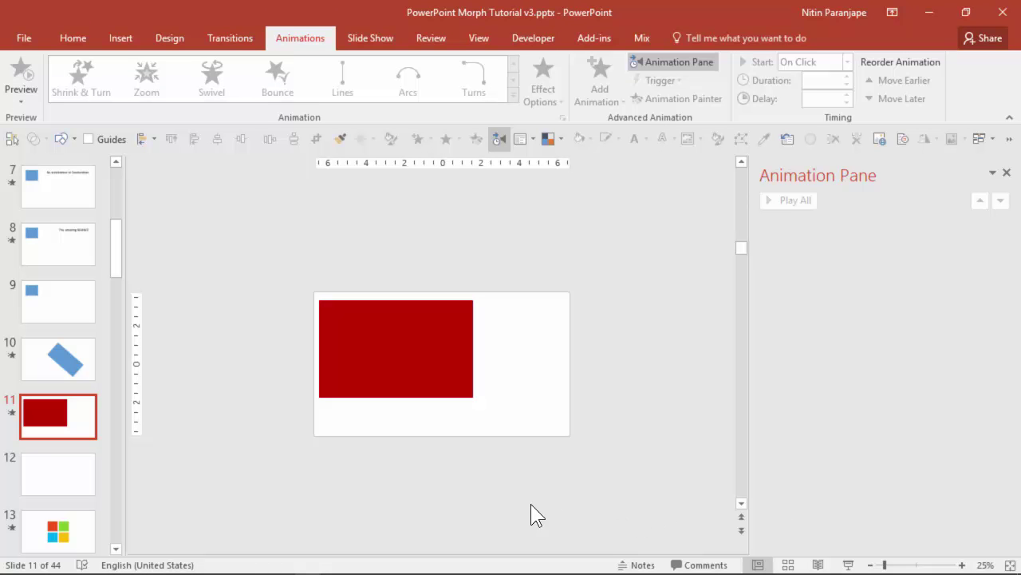
Check the red, blue and yellow squares of slide 13's logo against slide 12's scattered shapes
left_click(82, 541)
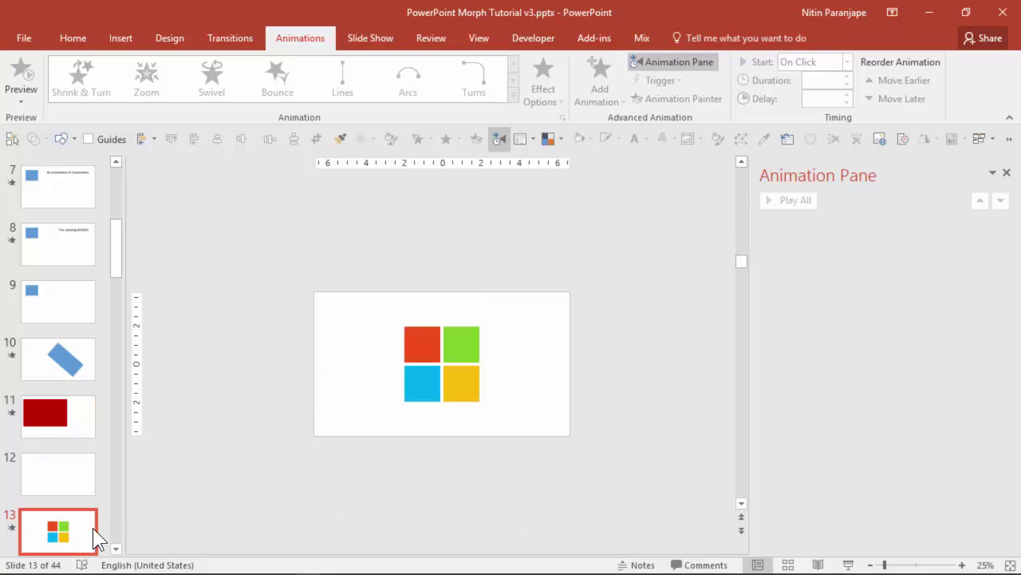
left_click(421, 355)
left_click(428, 380)
left_click(459, 380)
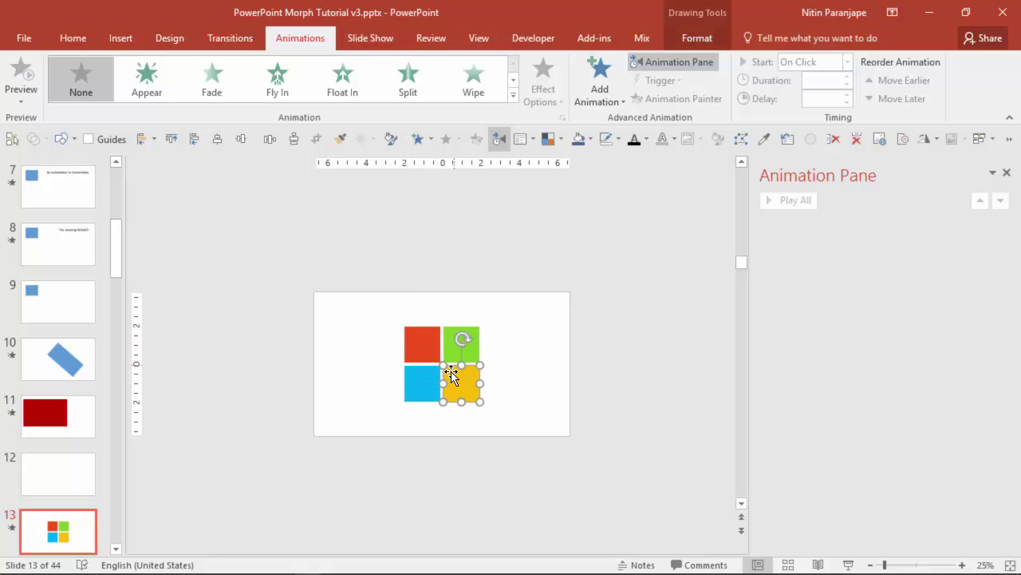
left_click(62, 482)
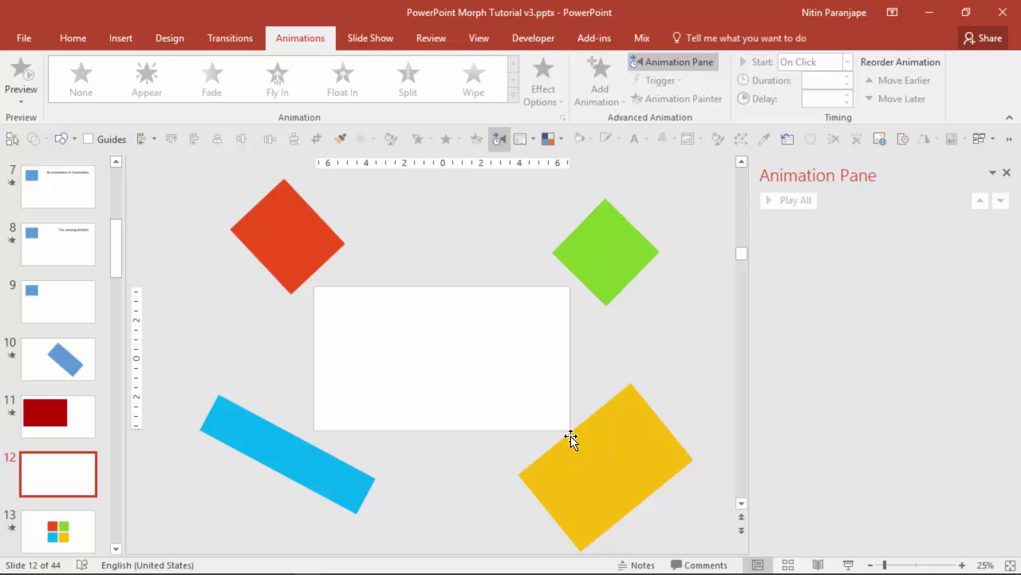
left_click(59, 522)
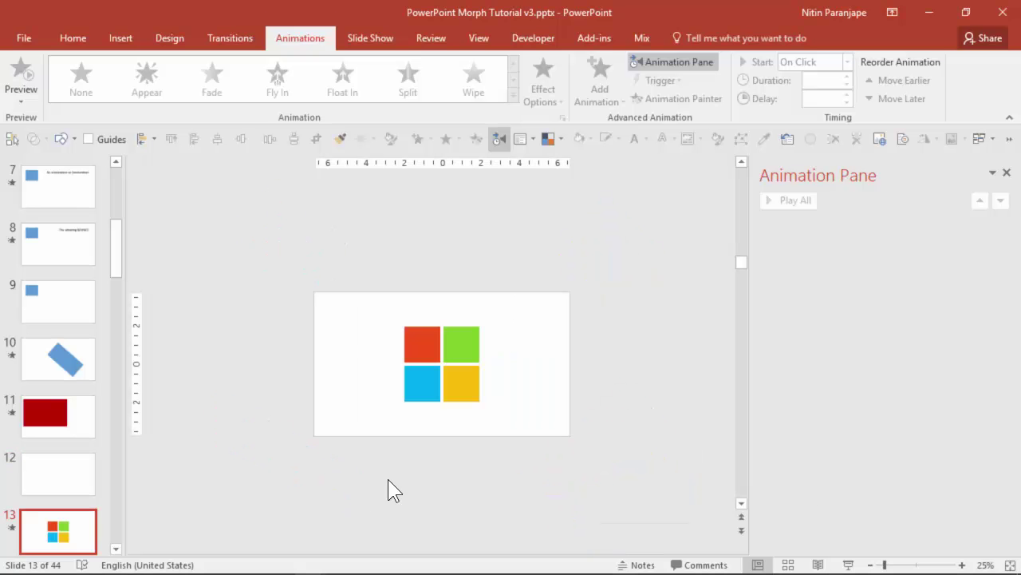
Review slides 14 to 18, from scattered logo pieces through in-between arrangements to the assembled logo
scroll(74, 446, "down", 1)
scroll(75, 445, "down", 5)
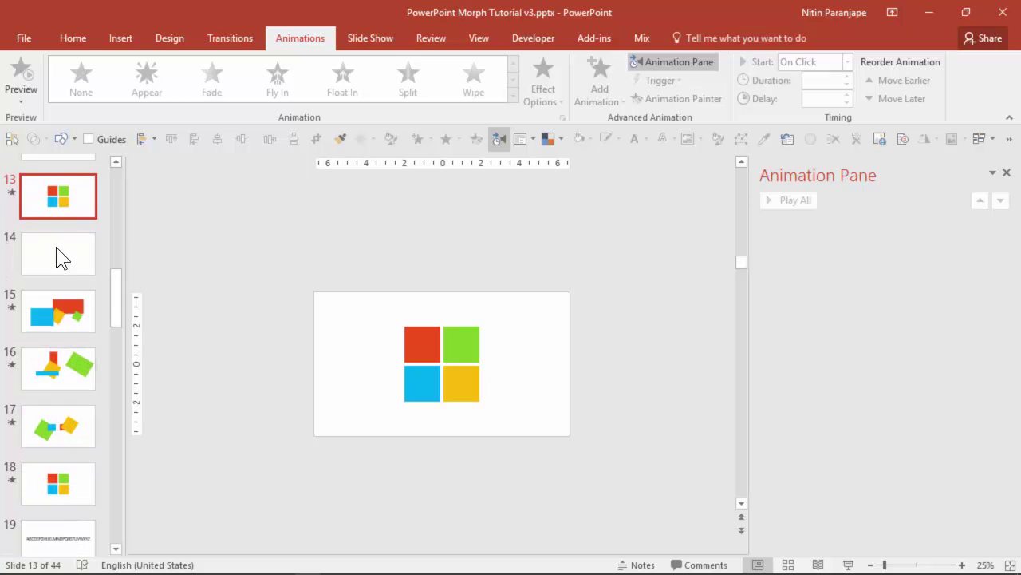
left_click(56, 257)
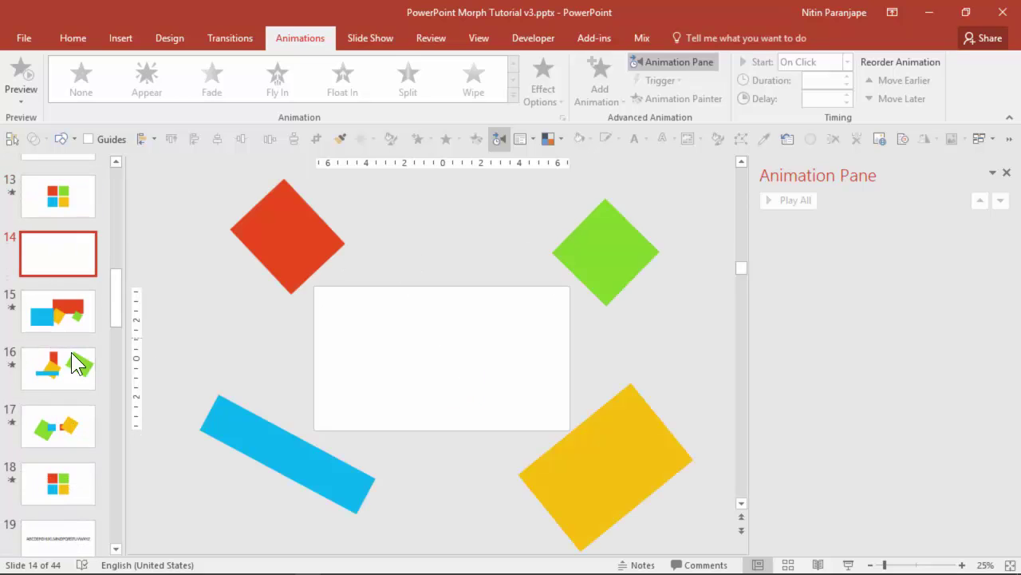
left_click(51, 479)
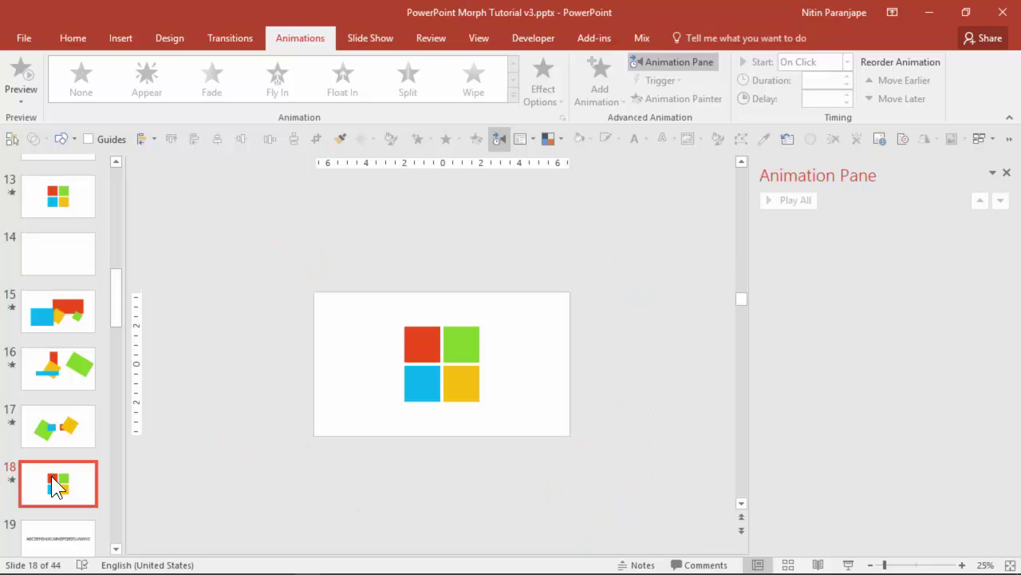
left_click(56, 311)
left_click(63, 375)
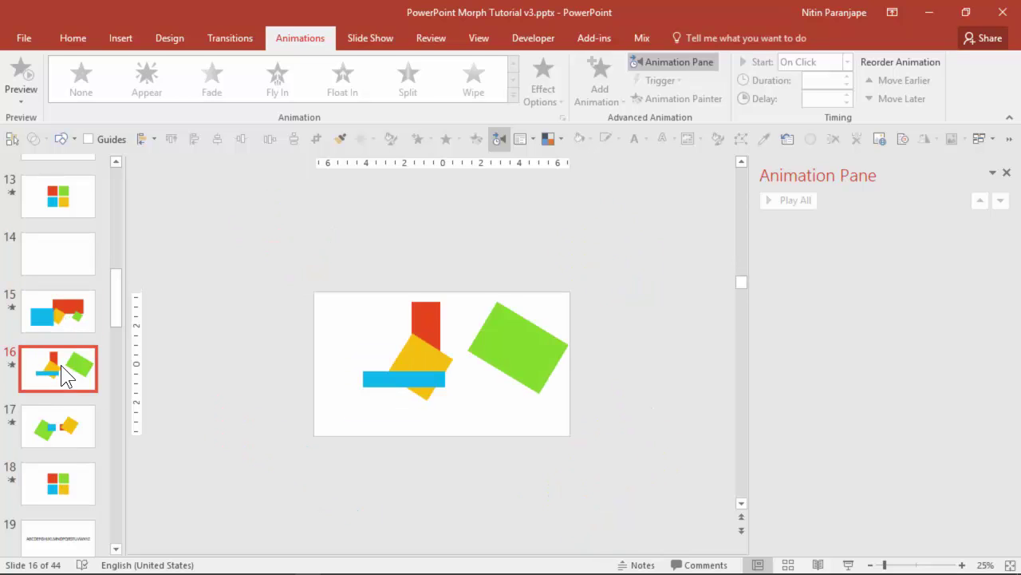
left_click(59, 424)
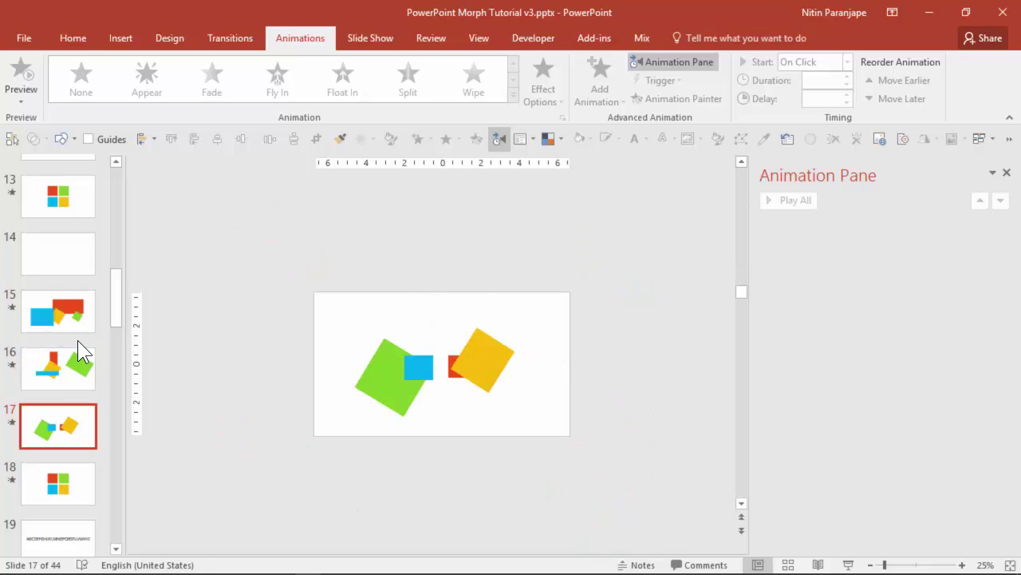
left_click(50, 473)
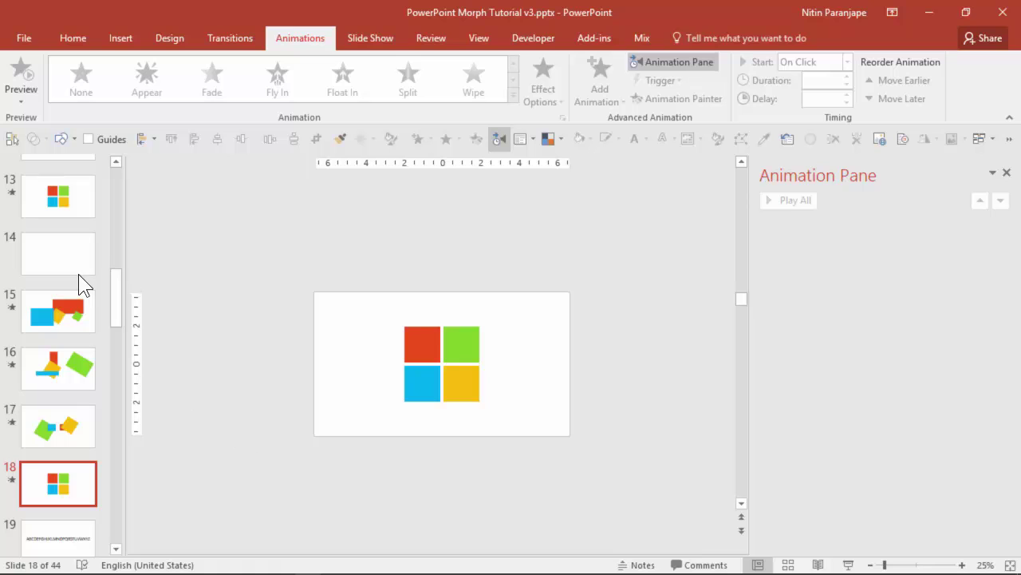
left_click(39, 312)
left_click(42, 359)
left_click(41, 419)
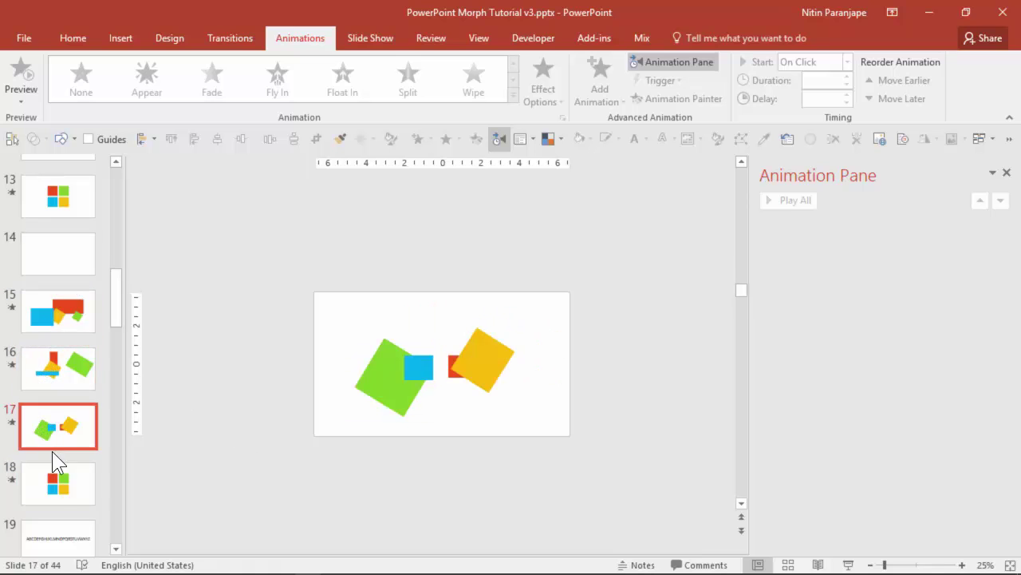
left_click(55, 471)
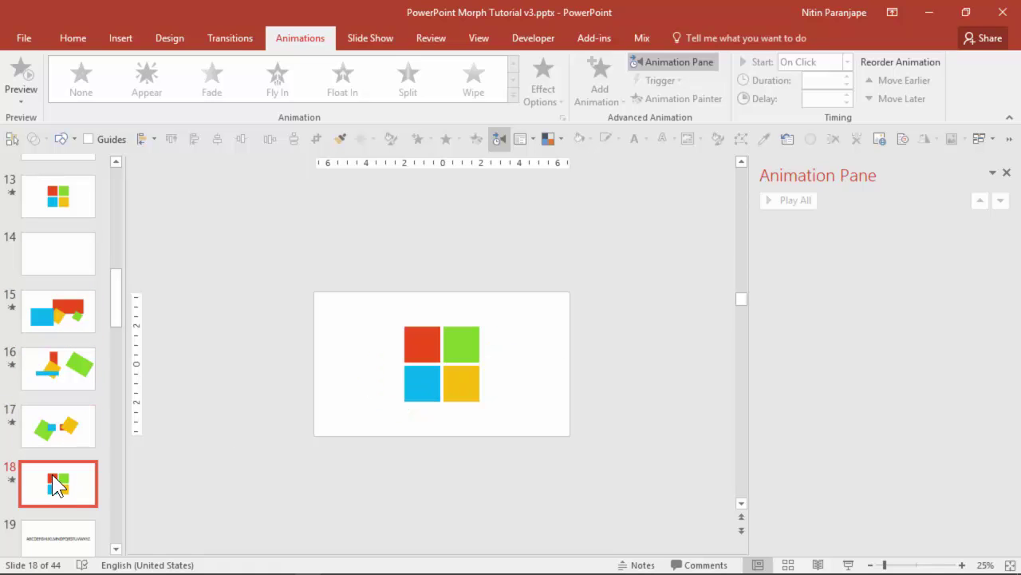
left_click(34, 265)
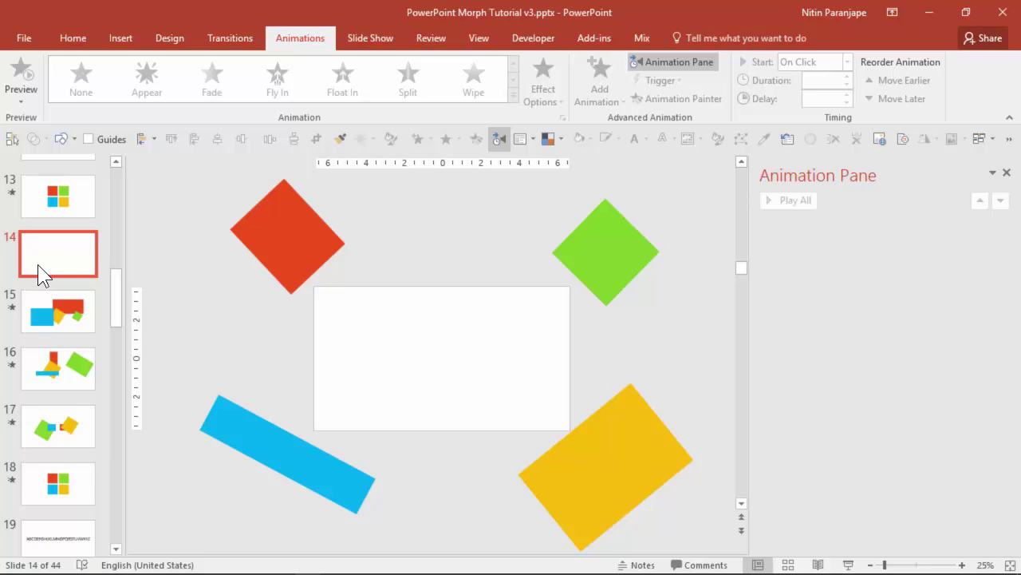
Multi-select the thumbnails of slides 15, 16 and 17
left_click(46, 315)
left_click(46, 387, "shift")
left_click(48, 432, "shift")
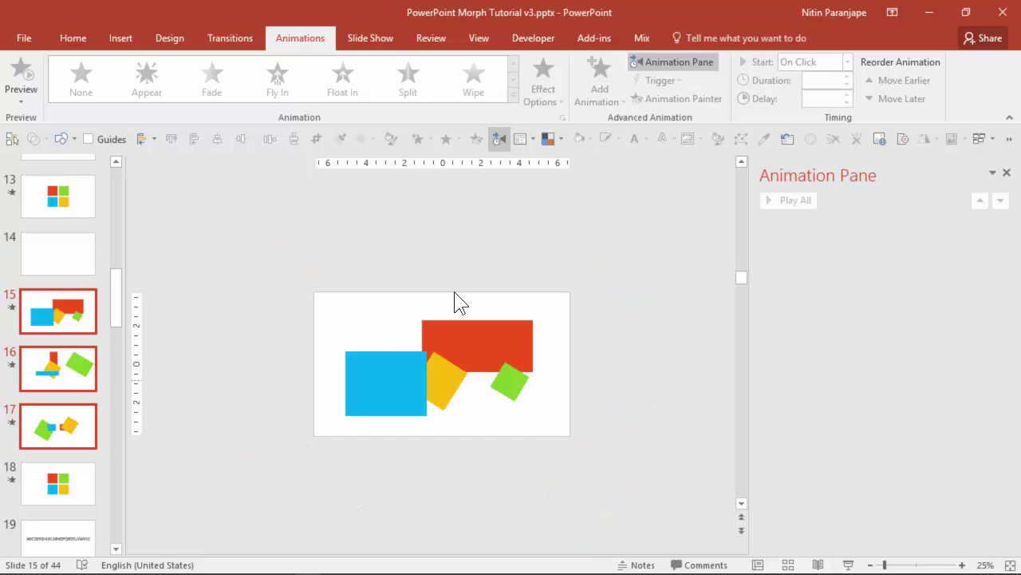
Show slides 15–17's Morph 00.25 / After 00:00.10 transition, then compare slide 18's 0.50 s Morph
left_click(239, 43)
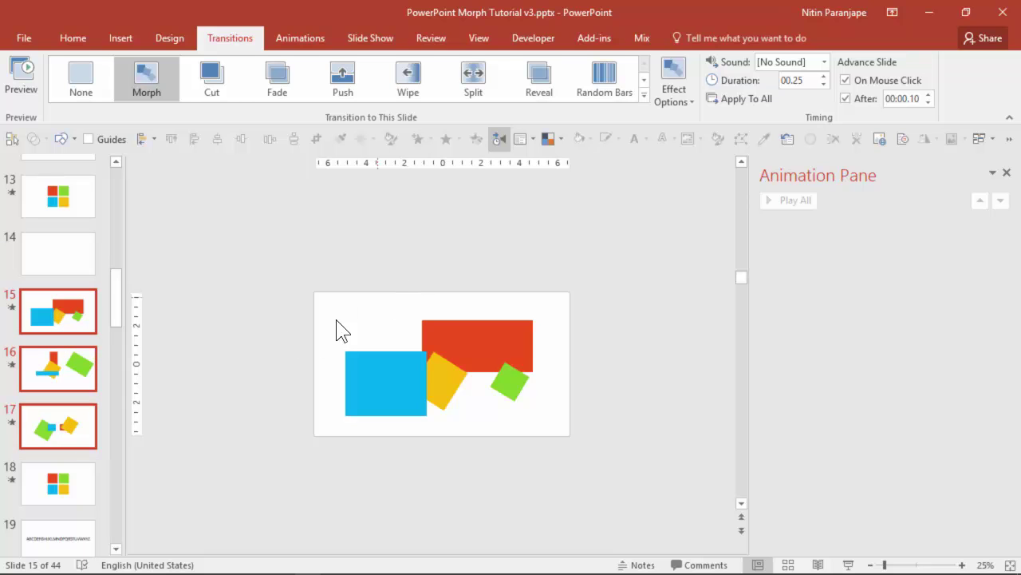
left_click(62, 497)
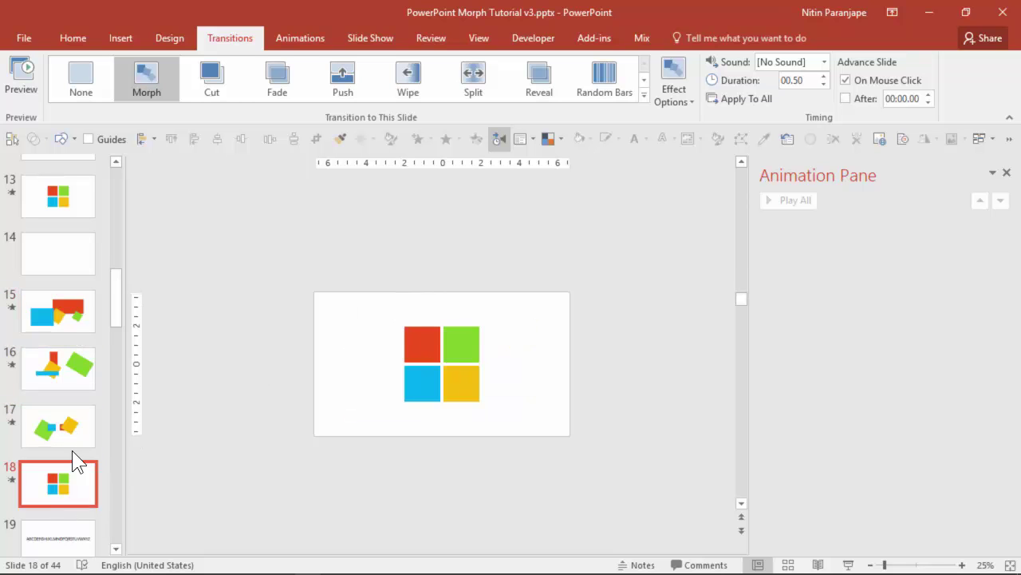
left_click(57, 265)
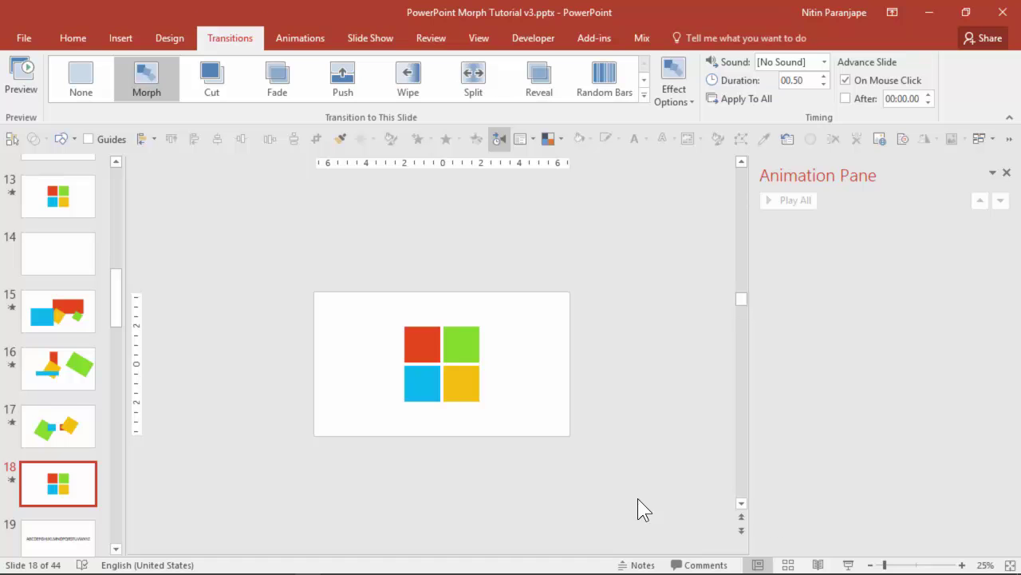
Go via slide 19 to slide 20, the MORPH word slide with a 02.00 Characters Morph
left_click(39, 530)
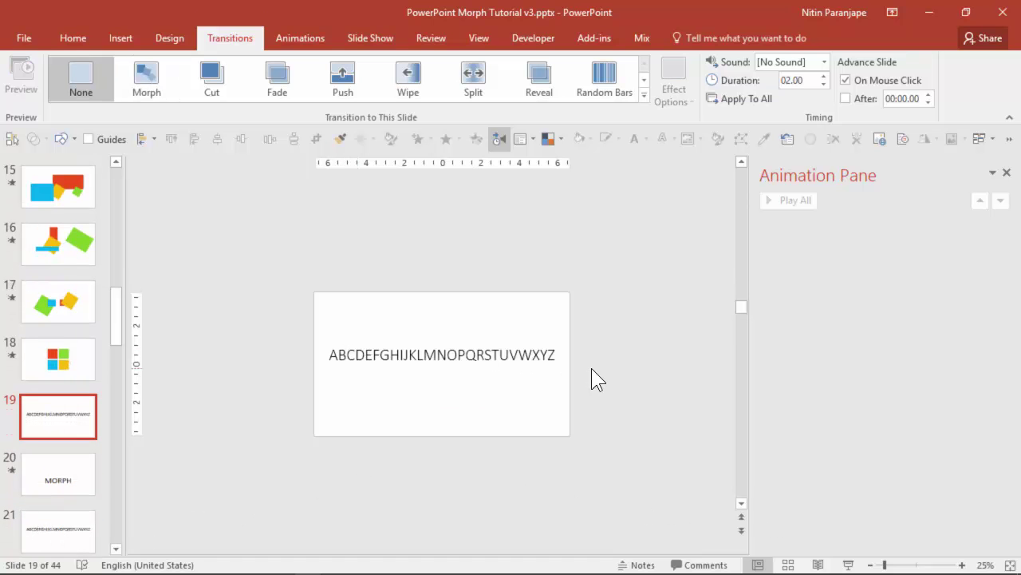
left_click(48, 474)
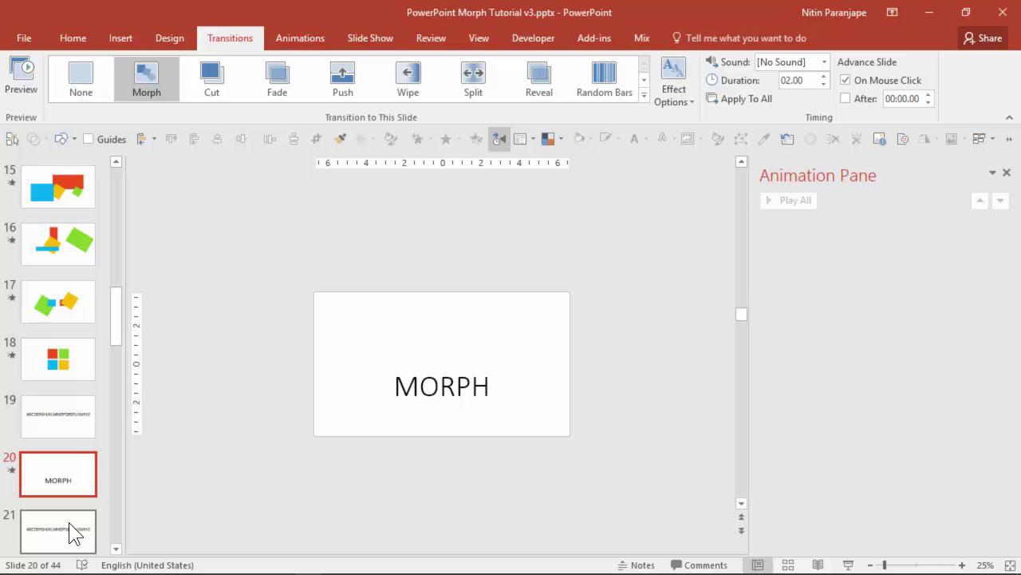
Flip between the alphabet slides 21 and 23 and the MHORPH slide 22 to compare them
left_click(68, 522)
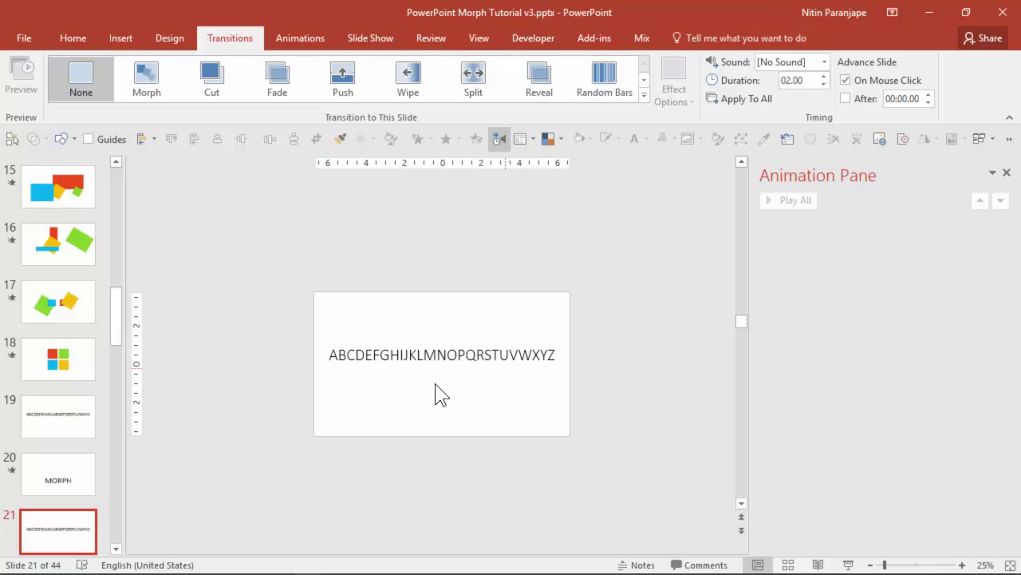
key("Down")
key("Down")
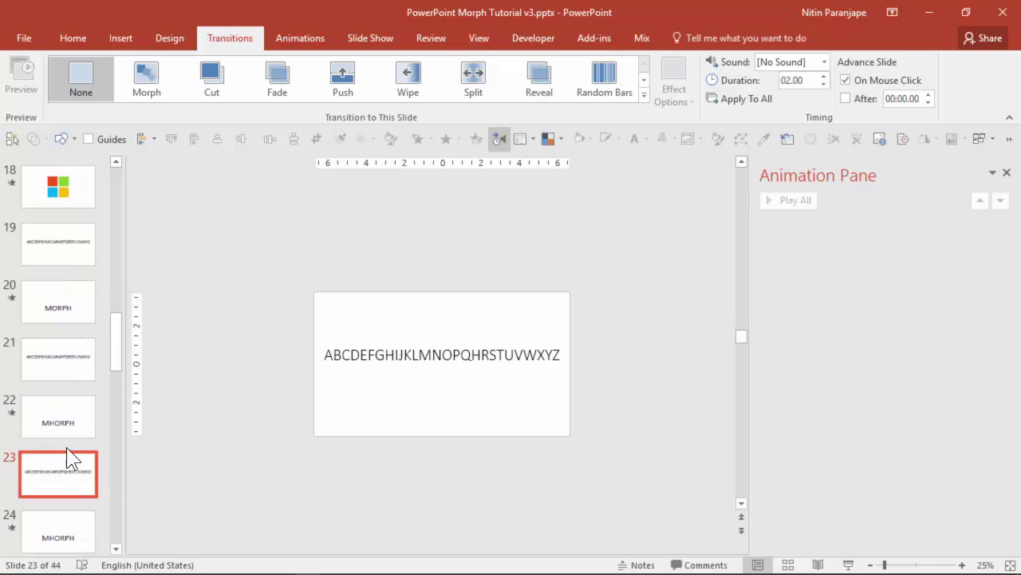
left_click(61, 421)
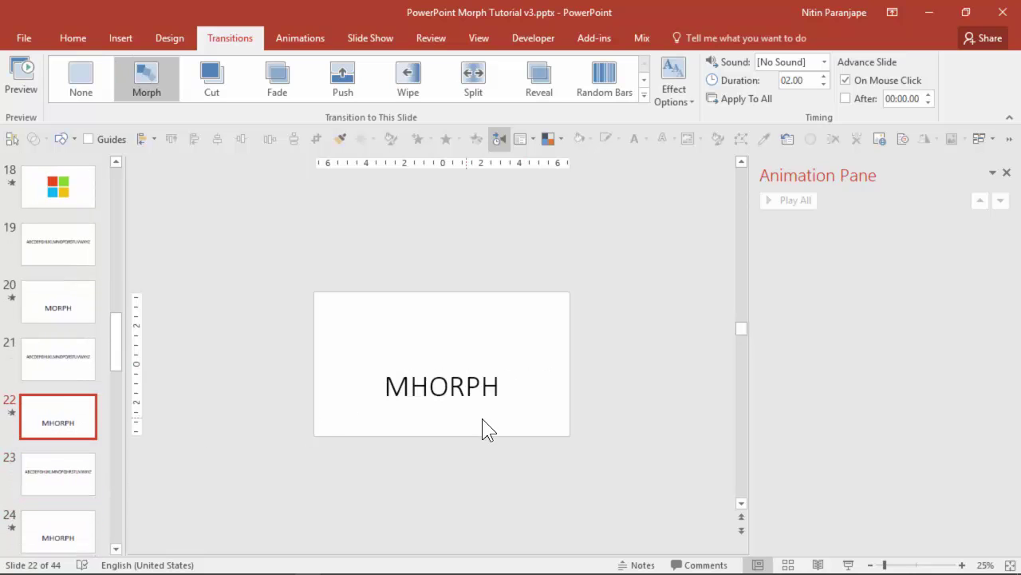
left_click(56, 360)
left_click(58, 416)
left_click(74, 373)
left_click(43, 466)
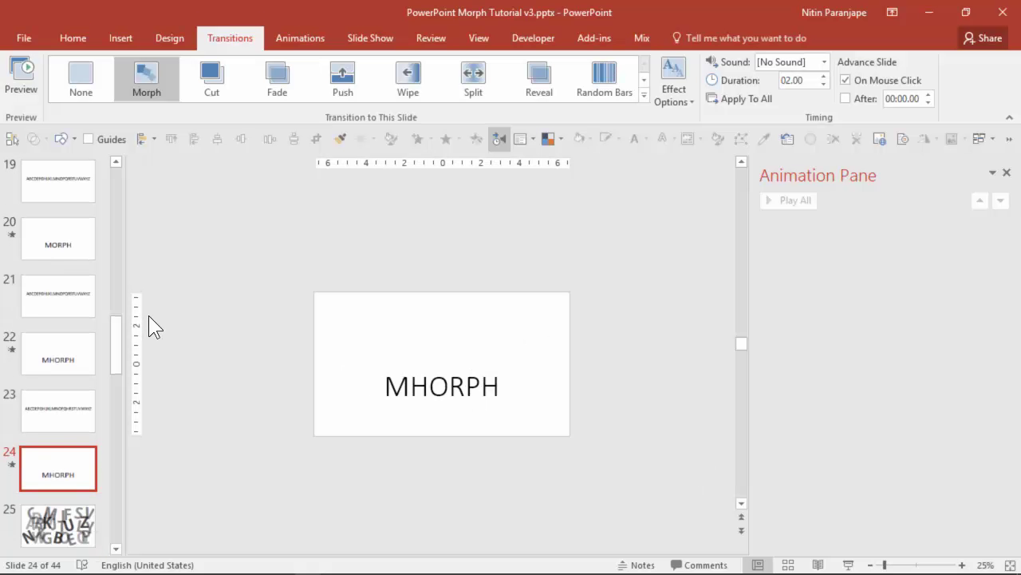
Select the N, K and I letters on slide 25, then preview the THANK YOU slide 26
left_click(41, 351)
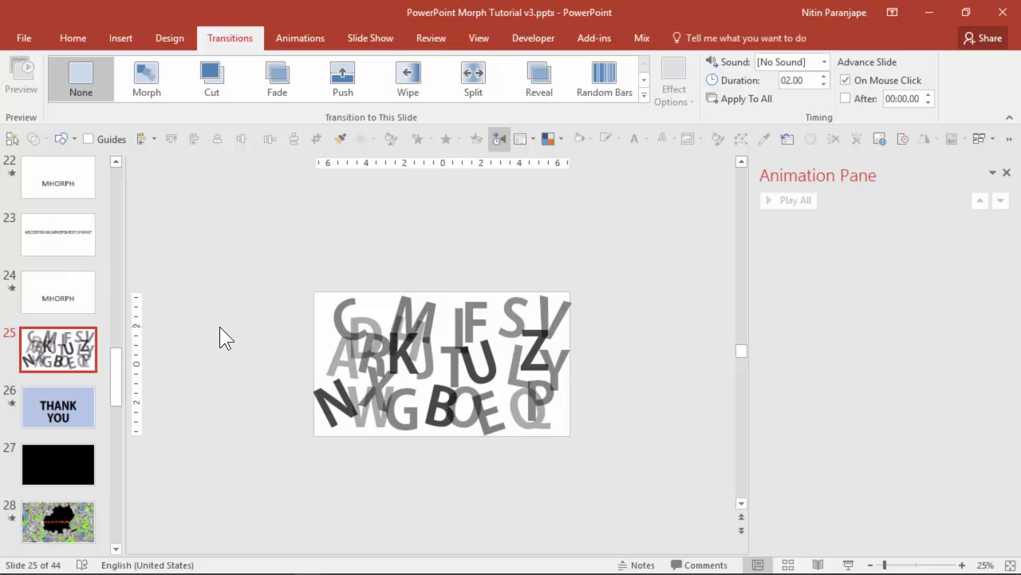
left_click(326, 393)
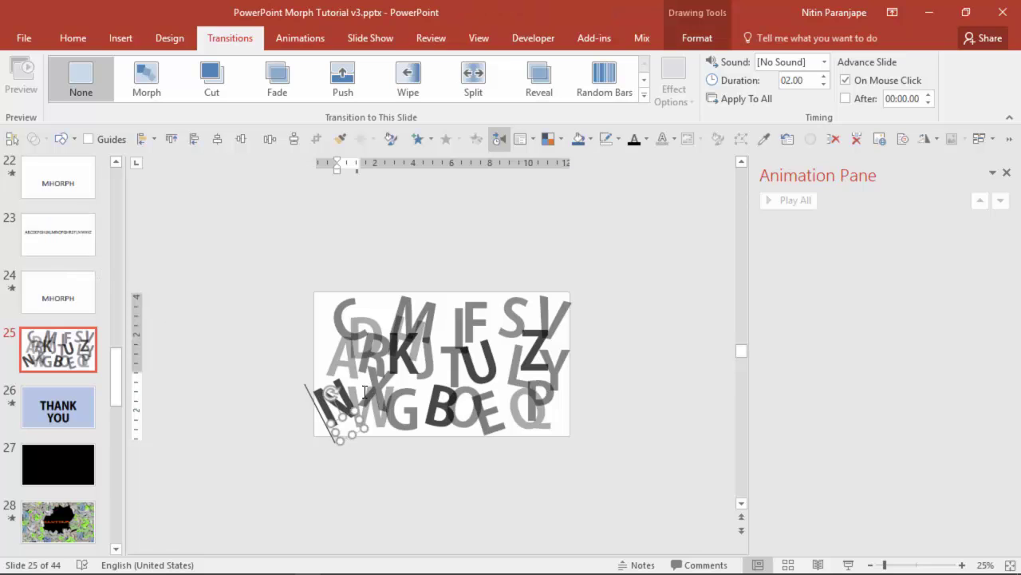
left_click(395, 349)
left_click(459, 317)
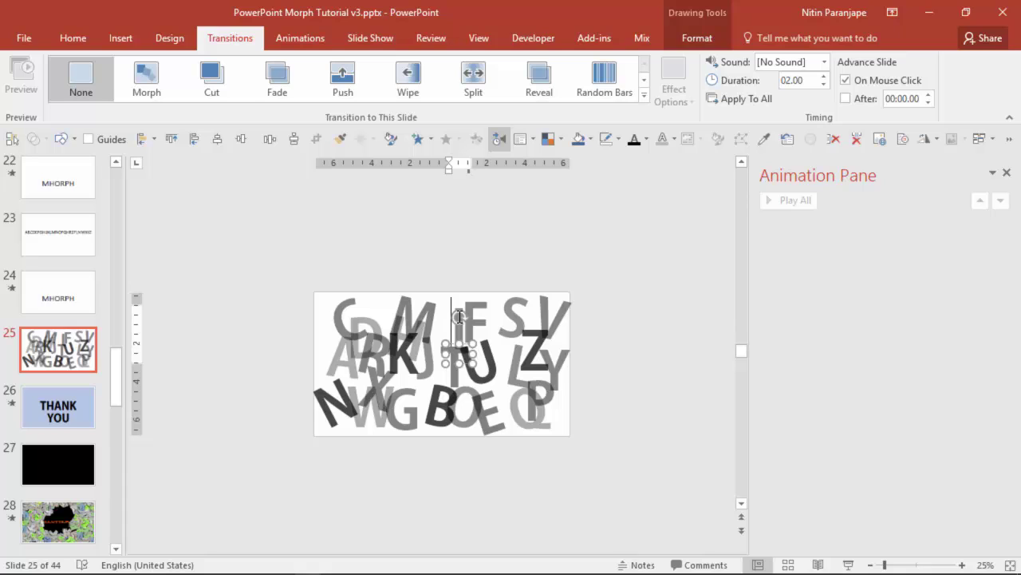
left_click(47, 360)
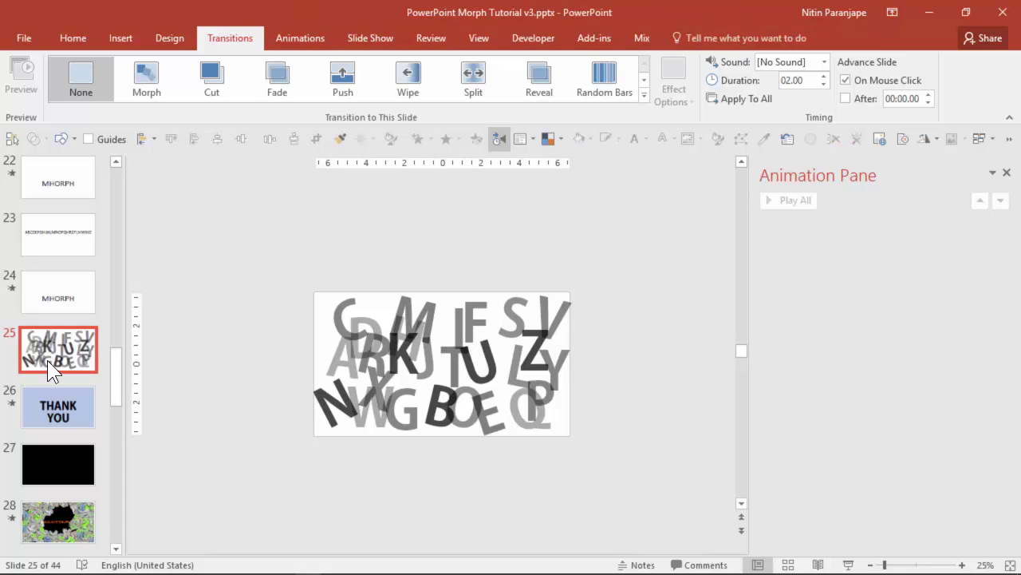
left_click(61, 413)
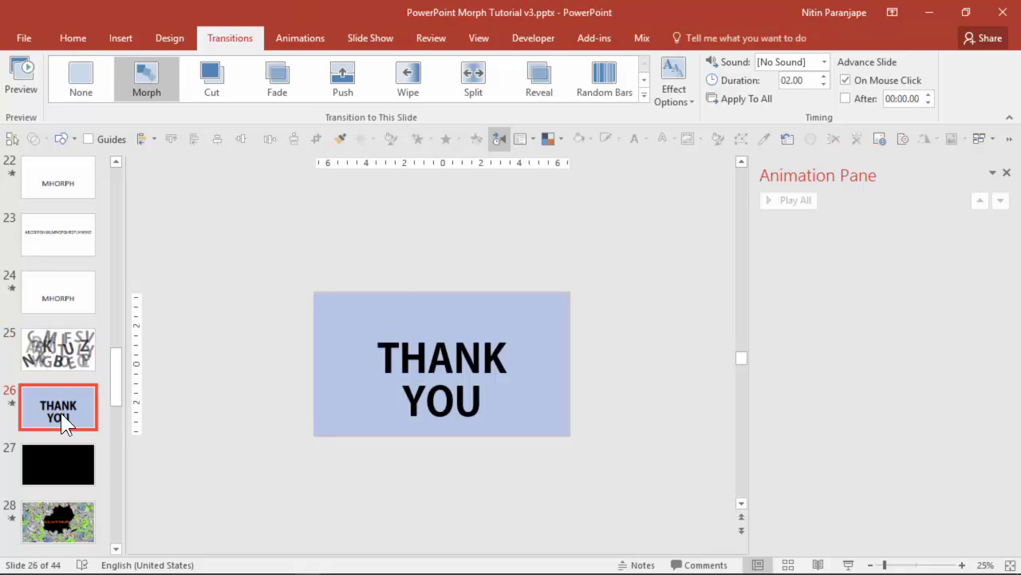
left_click(82, 365)
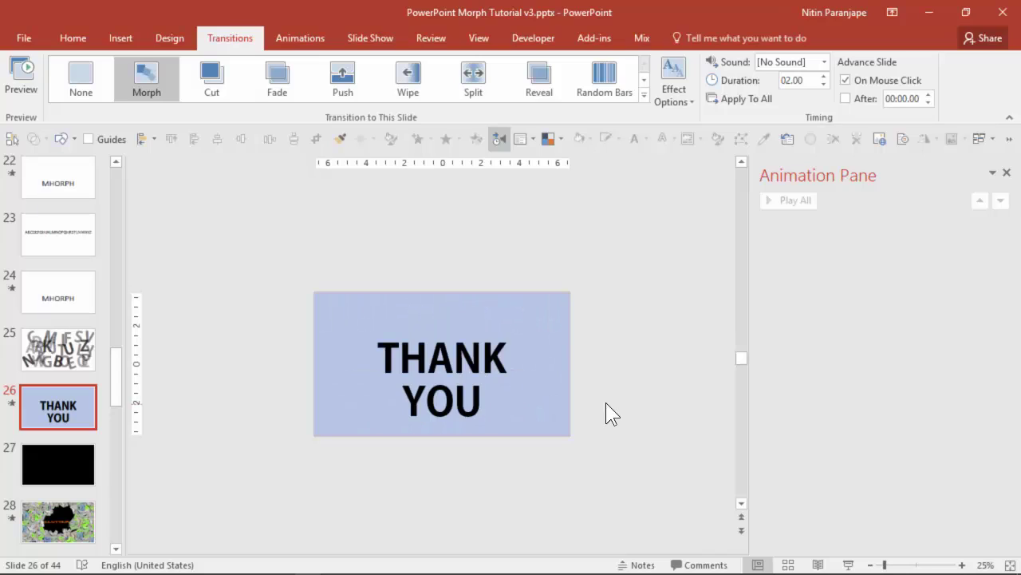
View the black slide 27 and the CLUTTER collage on slide 28, zooming the view
left_click(61, 460)
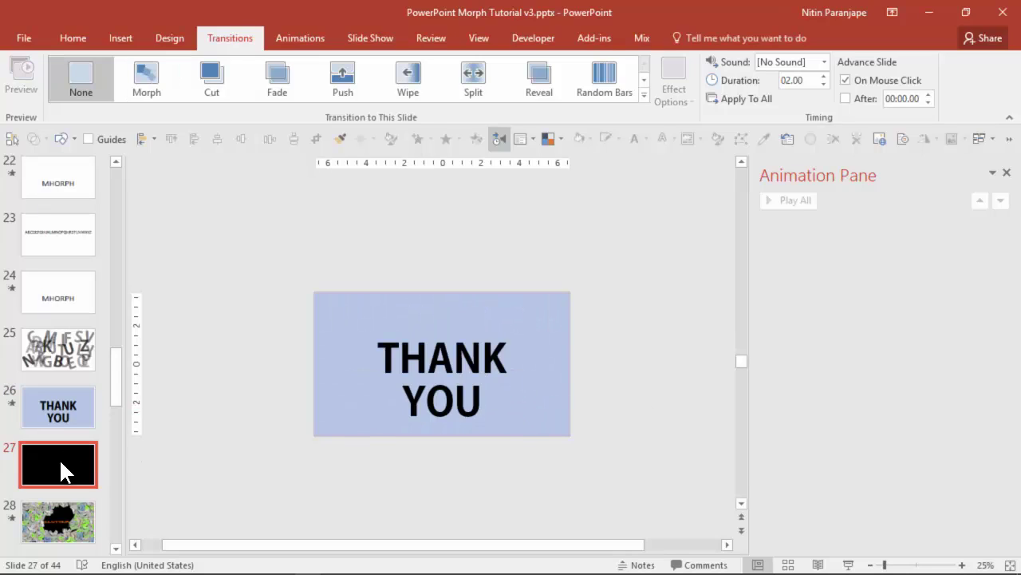
left_click(59, 519)
scroll(460, 225, "up", 3)
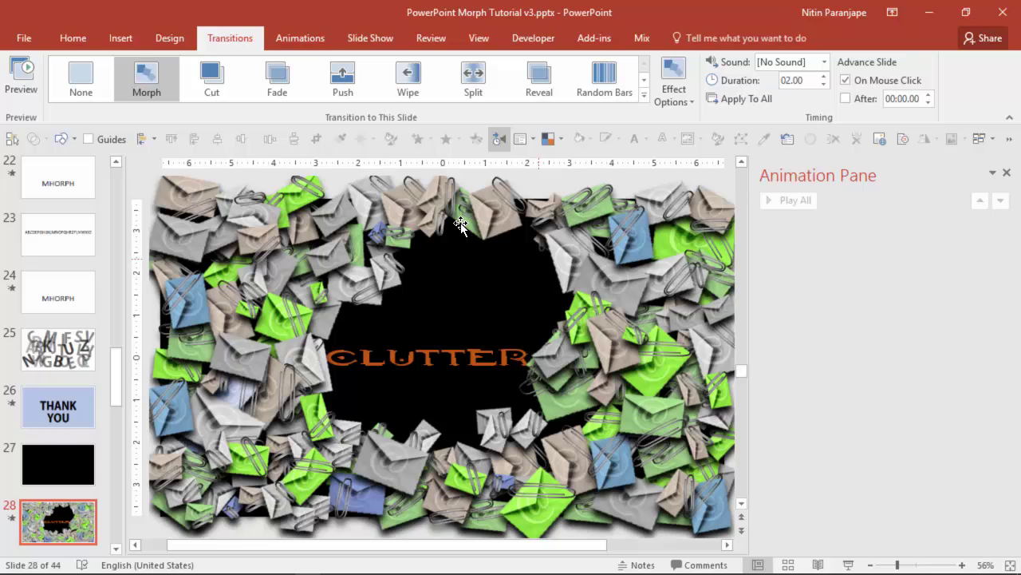
scroll(460, 225, "up", 3)
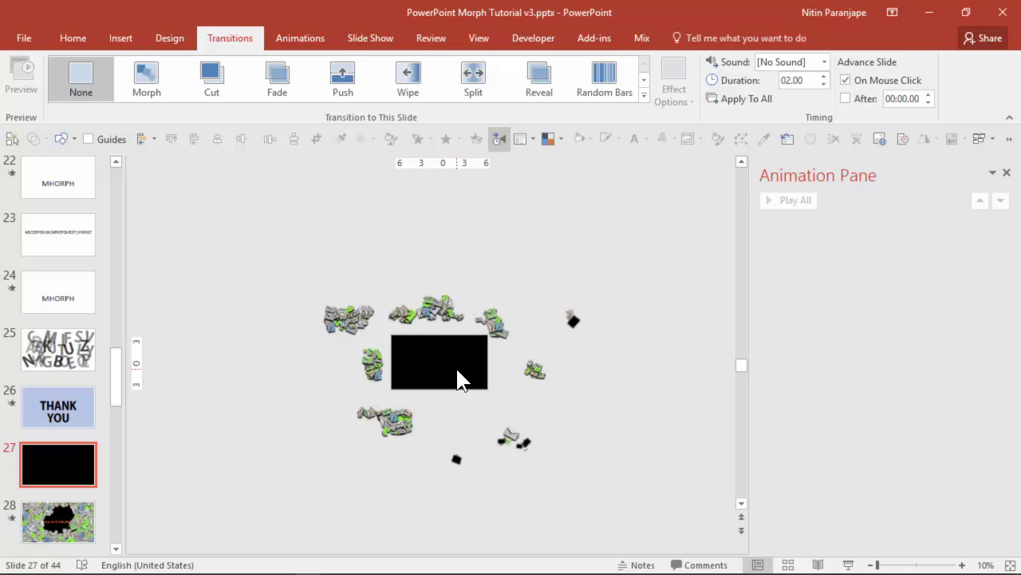
Show the Selection Pane (Alt+F10) listing all objects on the slide
key("alt+F10")
left_click_drag(998, 266, 1005, 231)
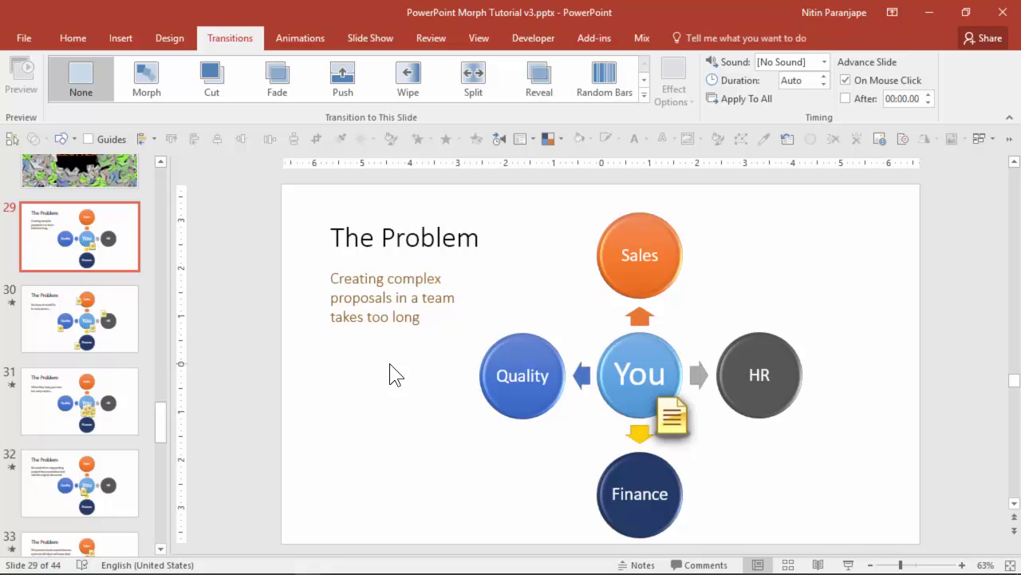
Duplicate the document icon beside You, then undo the duplicate
left_click(681, 425)
key("ctrl+d")
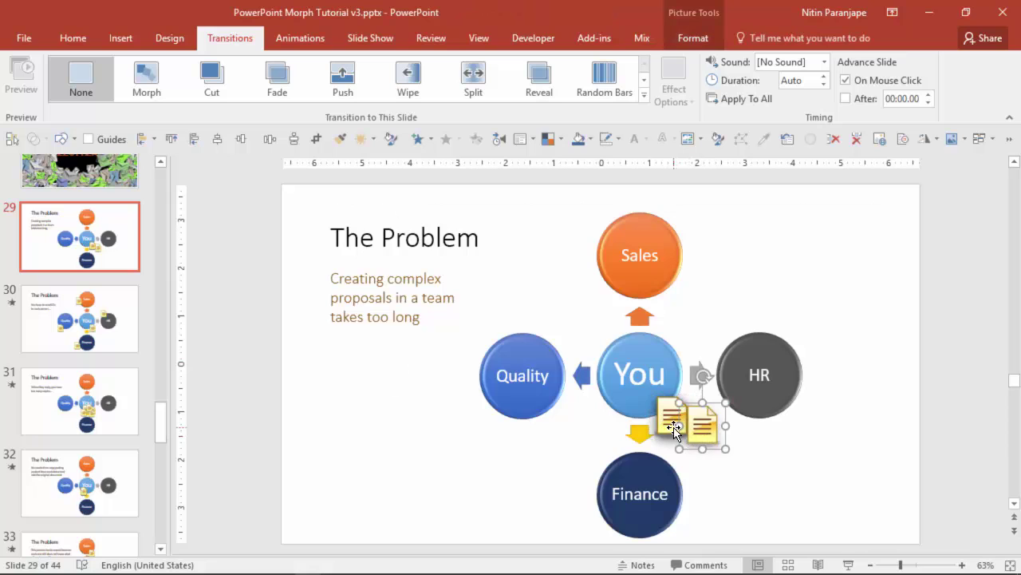
key("ctrl+z")
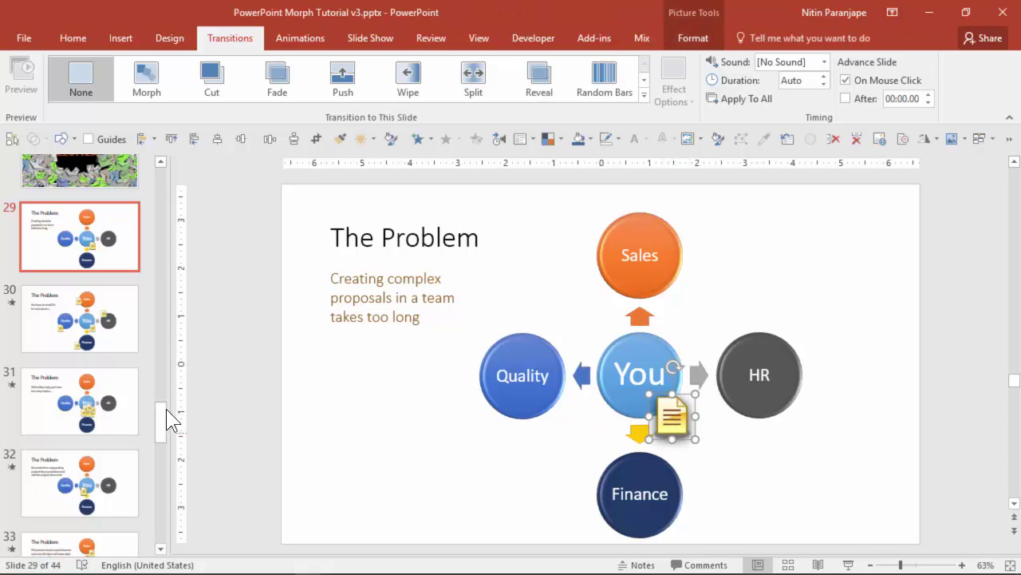
Step through slides 30 to 35, ending on the slide about repeating the process
left_click(75, 345)
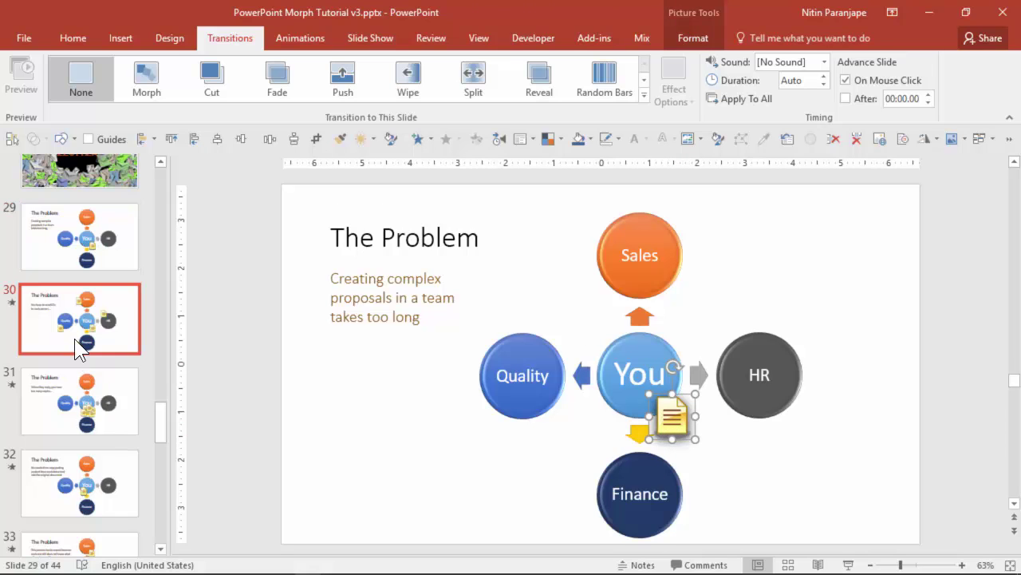
left_click(46, 425)
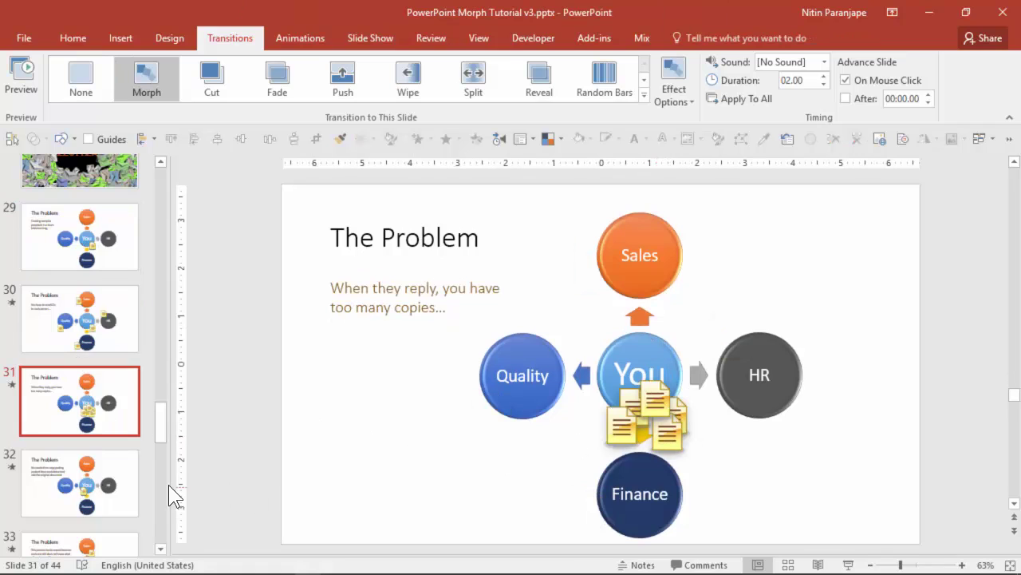
left_click(100, 484)
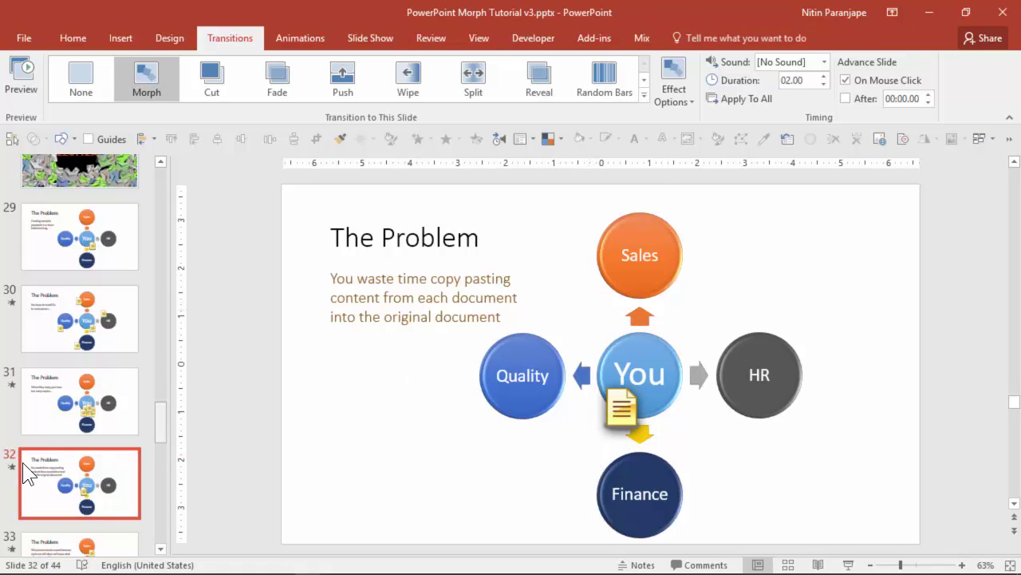
scroll(66, 465, "down", 3)
left_click(97, 394)
left_click(93, 480)
left_click(83, 541)
scroll(114, 513, "down", 3)
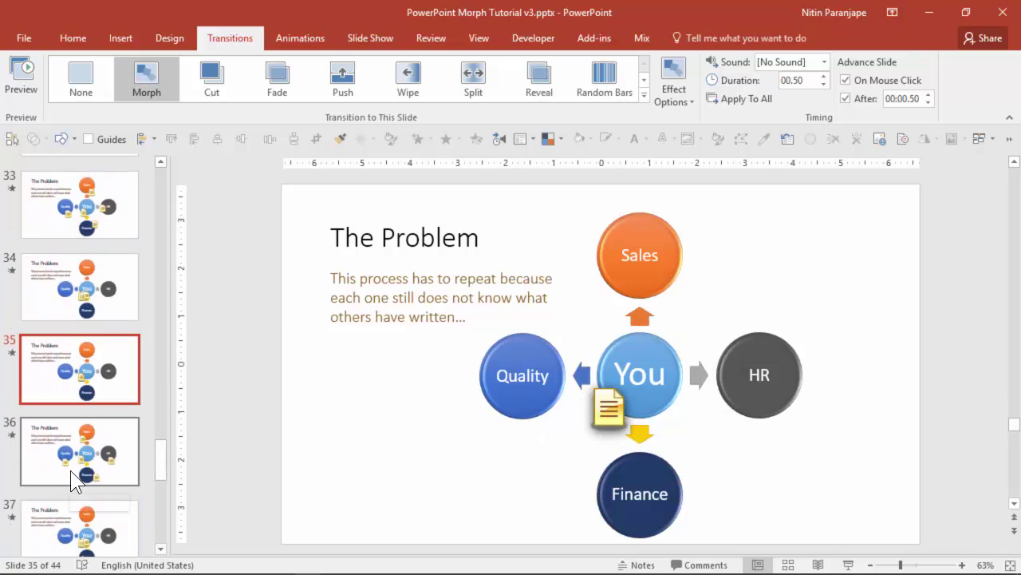
scroll(70, 470, "down", 2)
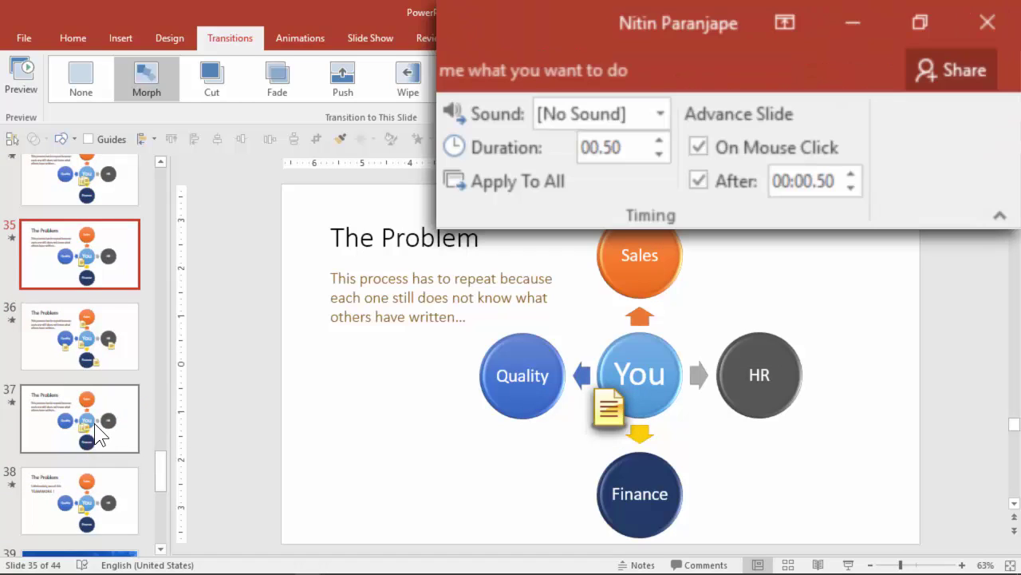